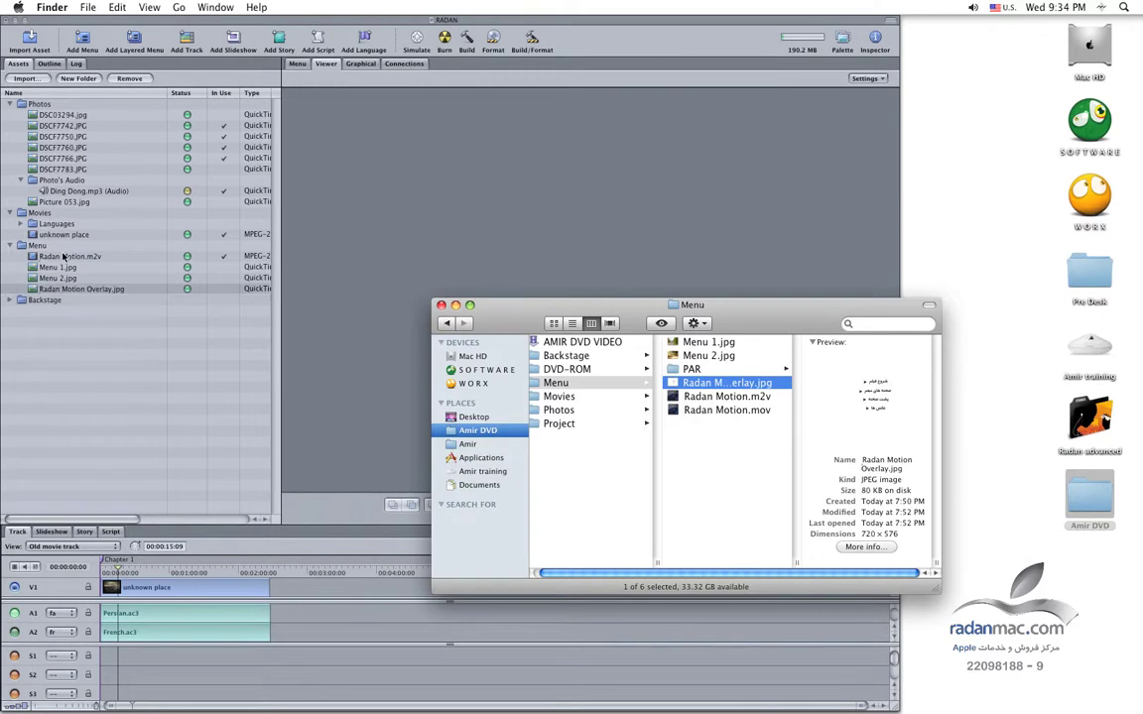
- Switch to DVD Studio Pro and open Menu 1 of the RADAN project for editing
{"action": "left_click", "coordinate": [58, 245]}
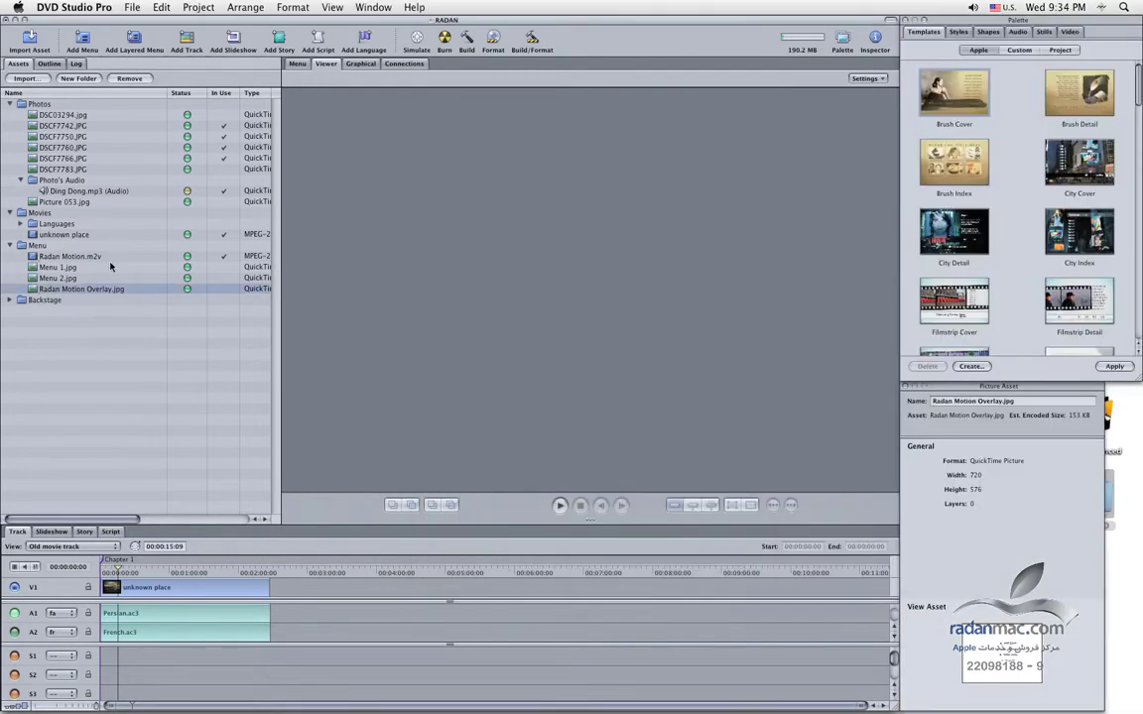
{"action": "left_click", "coordinate": [50, 65]}
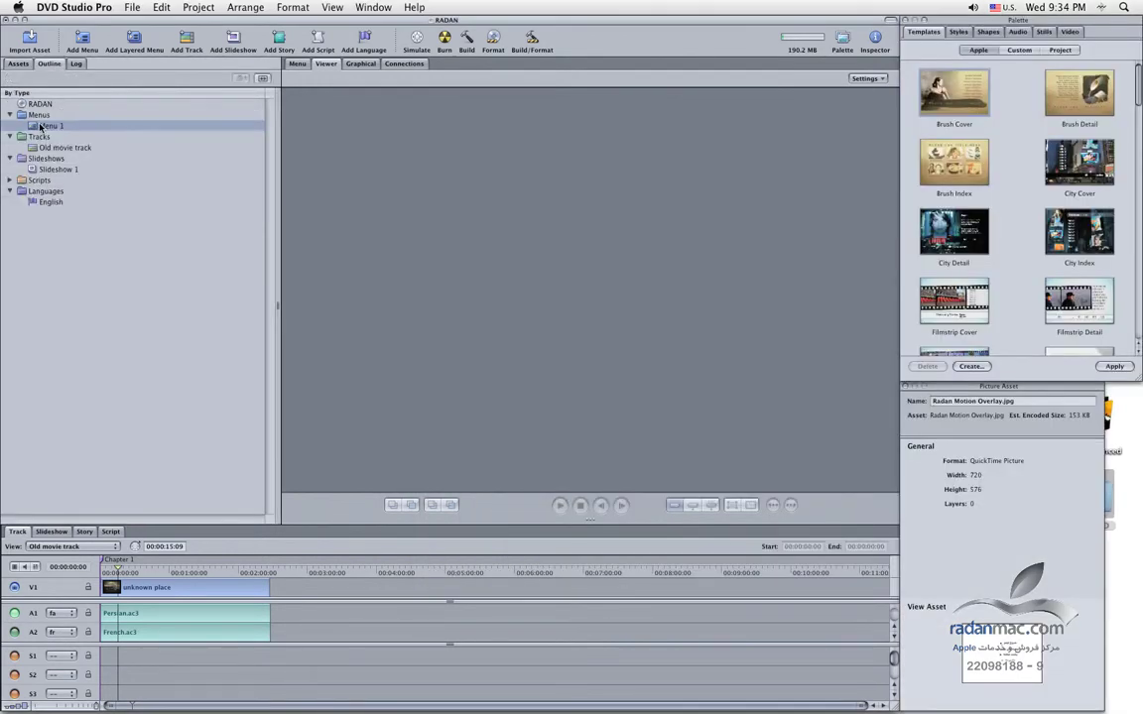
{"action": "left_click", "coordinate": [40, 126]}
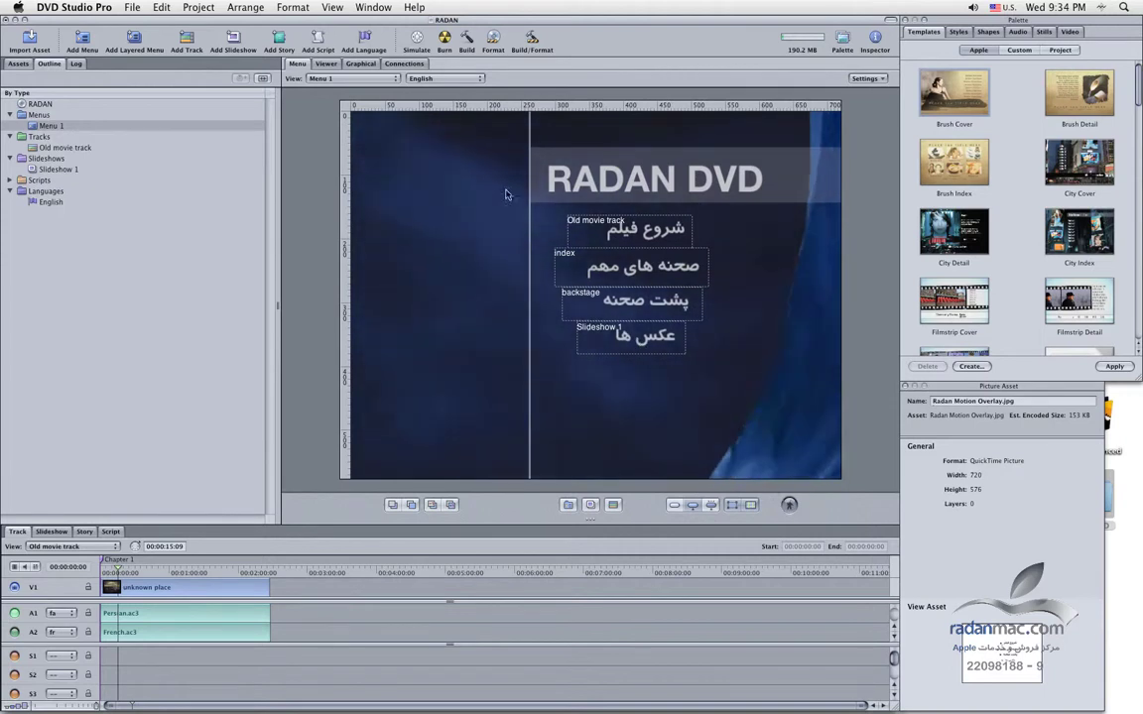
- Simulate Menu 1, play the movie through its first button, and close the simulator
{"action": "left_click", "coordinate": [415, 37]}
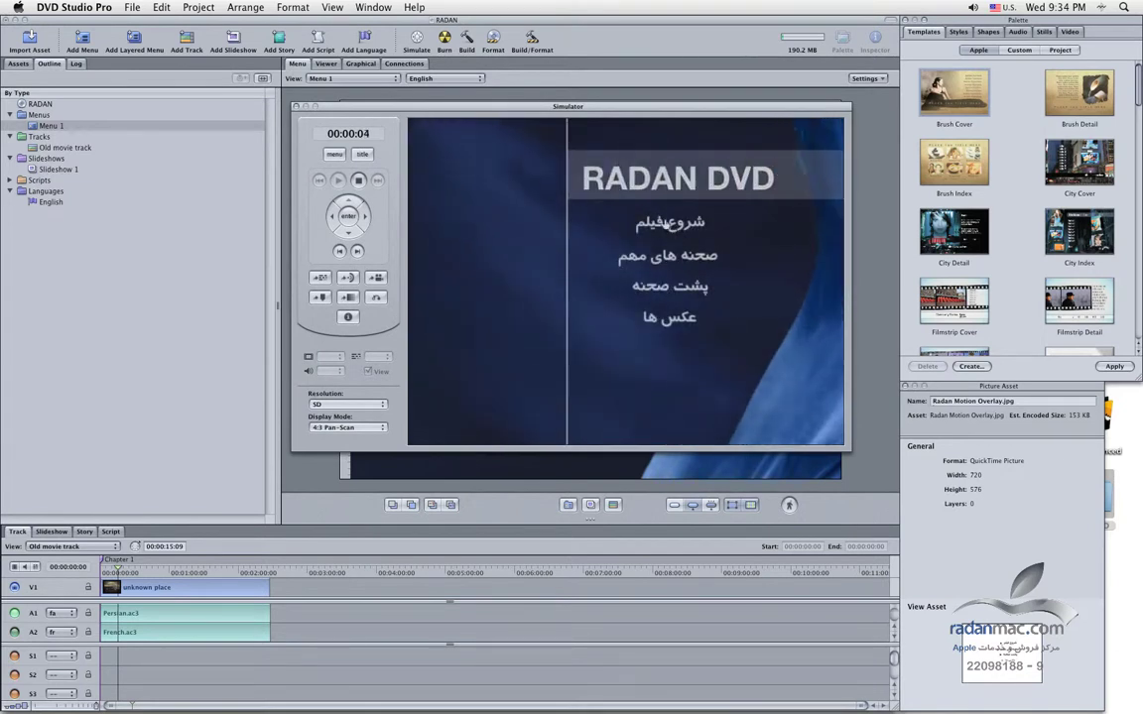
{"action": "left_click", "coordinate": [689, 224]}
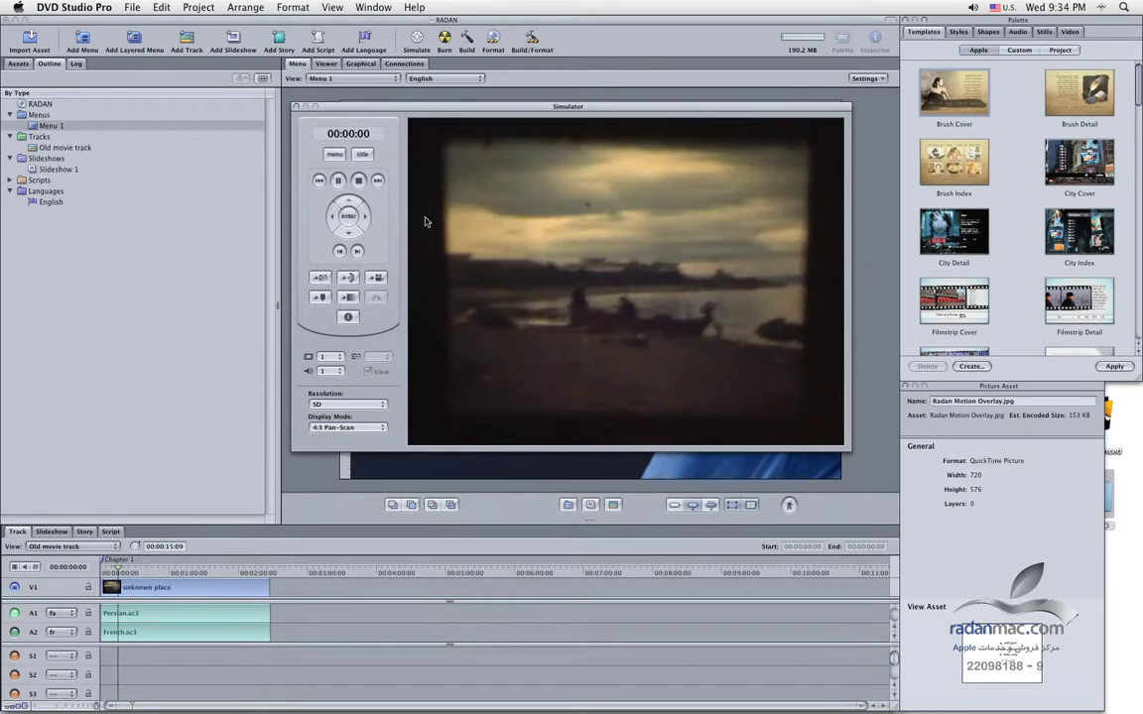
{"action": "left_click", "coordinate": [296, 106]}
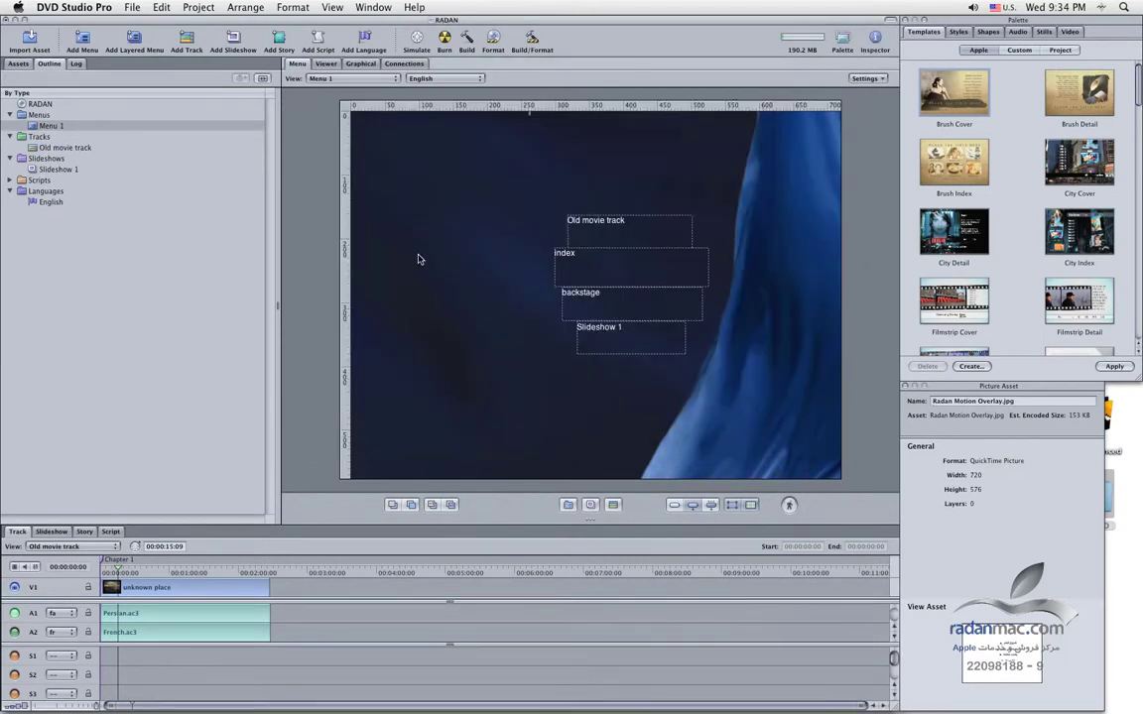
- View the Radan Motion Overlay.jpg asset and return to Menu 1
{"action": "left_click", "coordinate": [18, 63]}
{"action": "double_click", "coordinate": [48, 291]}
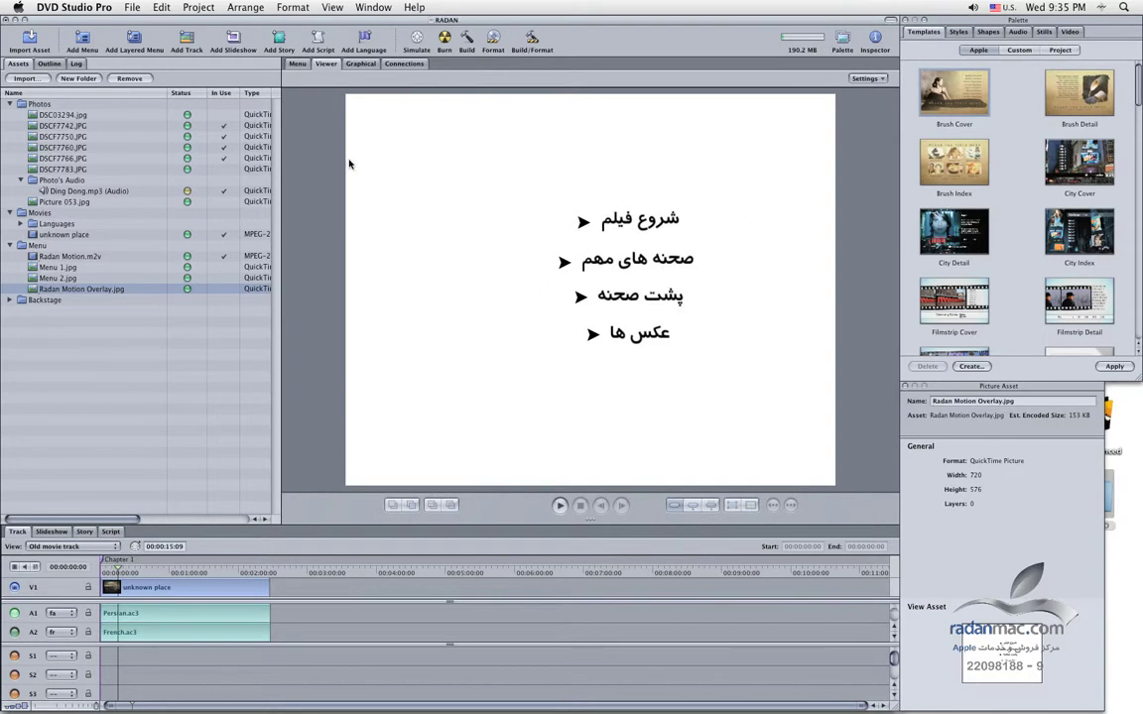
{"action": "left_click", "coordinate": [298, 64]}
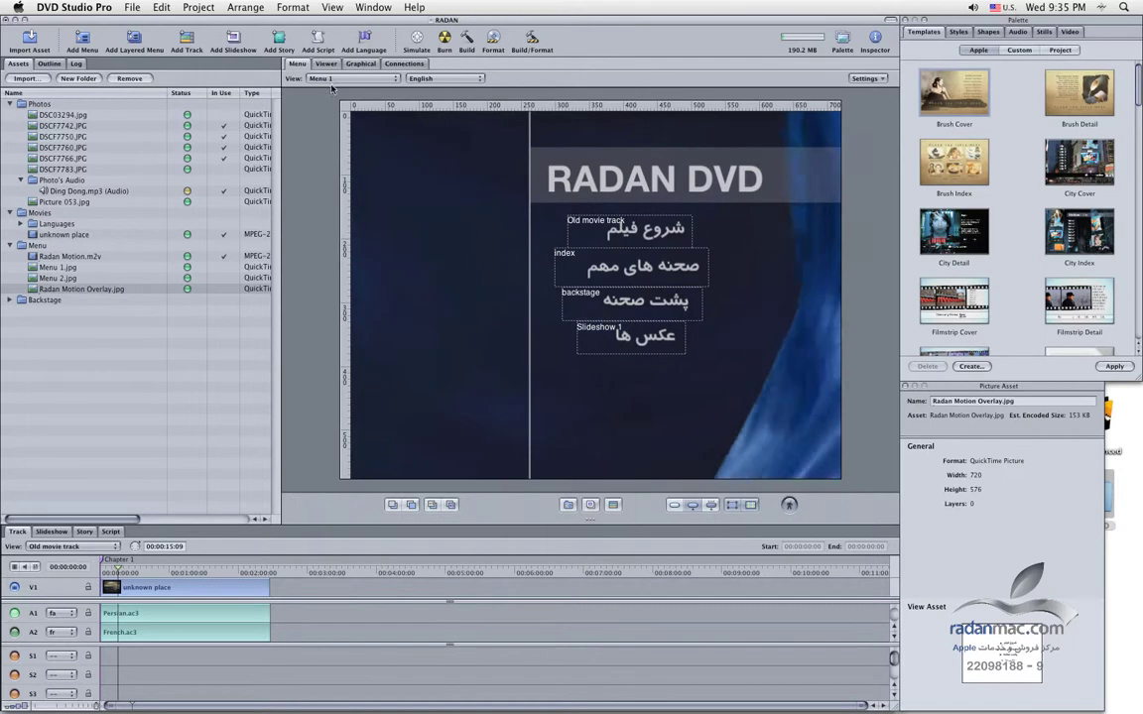
- Set the overlay file of Menu 1 to Radan Motion Overlay.jpg from the Menu assets folder
{"action": "left_click", "coordinate": [811, 436]}
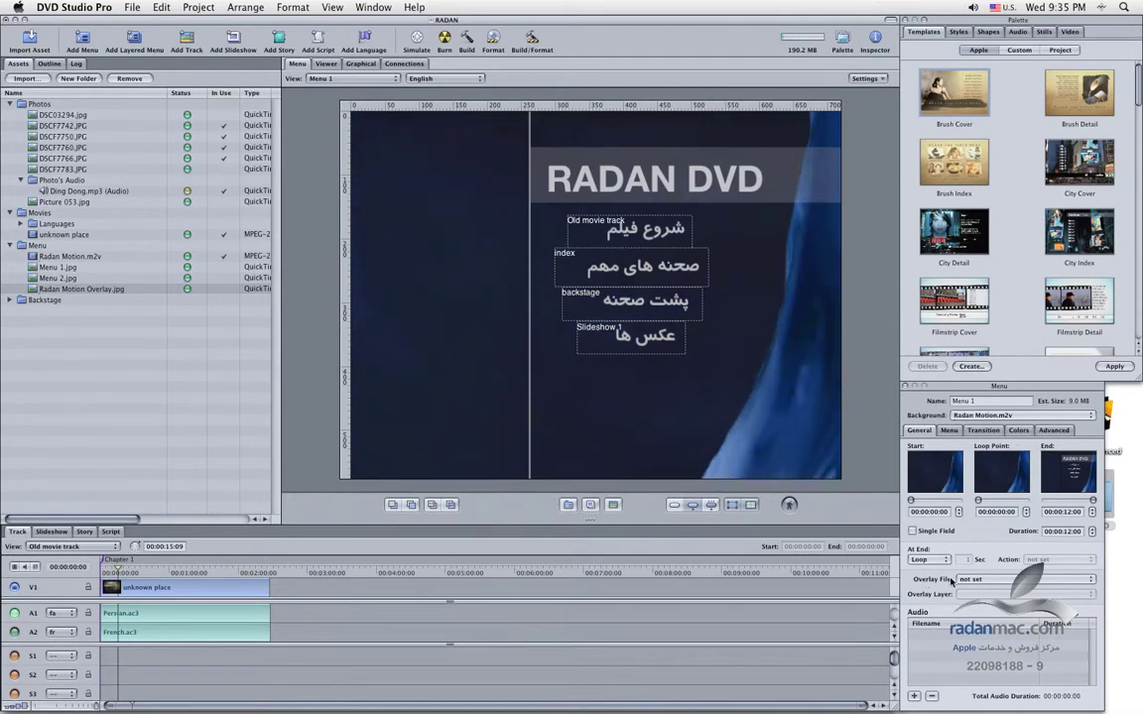
{"action": "left_click", "coordinate": [1076, 580]}
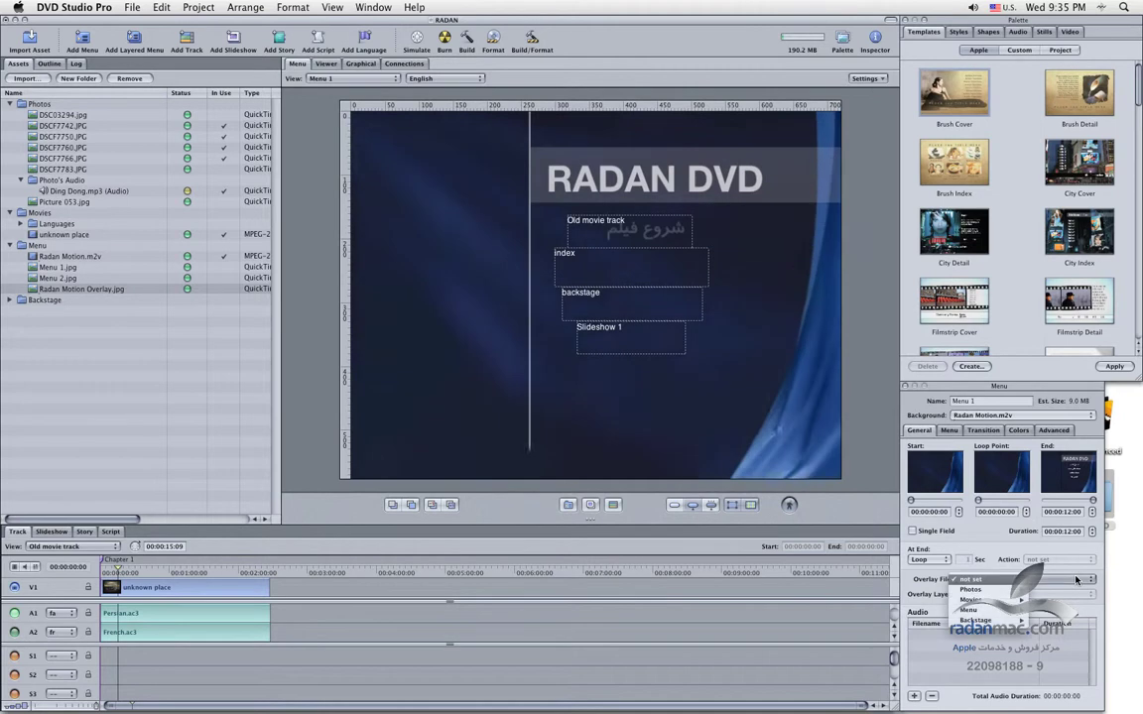
{"action": "left_click", "coordinate": [933, 582]}
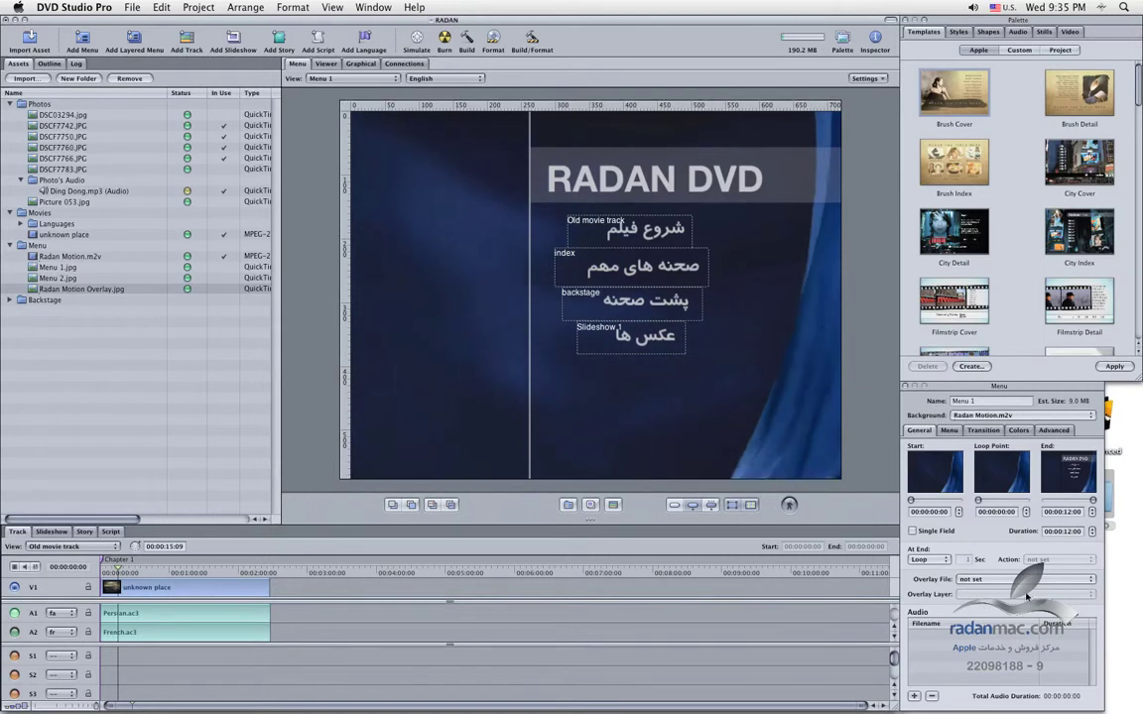
{"action": "left_click", "coordinate": [993, 579]}
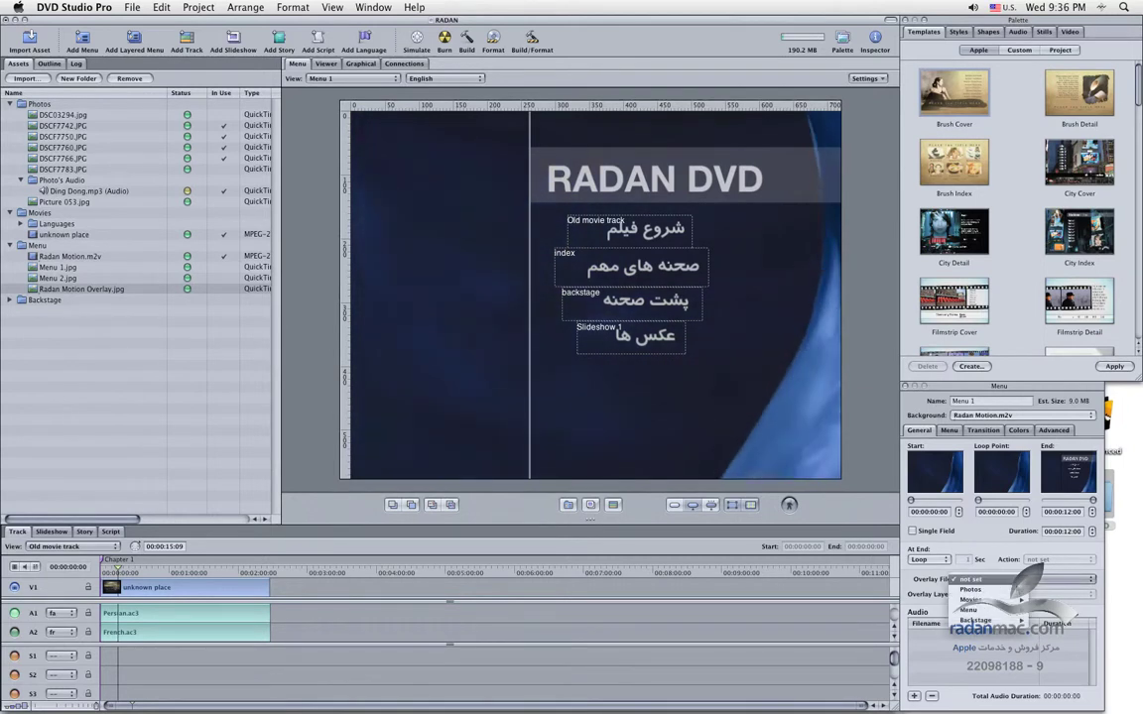
{"action": "mouse_move", "coordinate": [972, 610]}
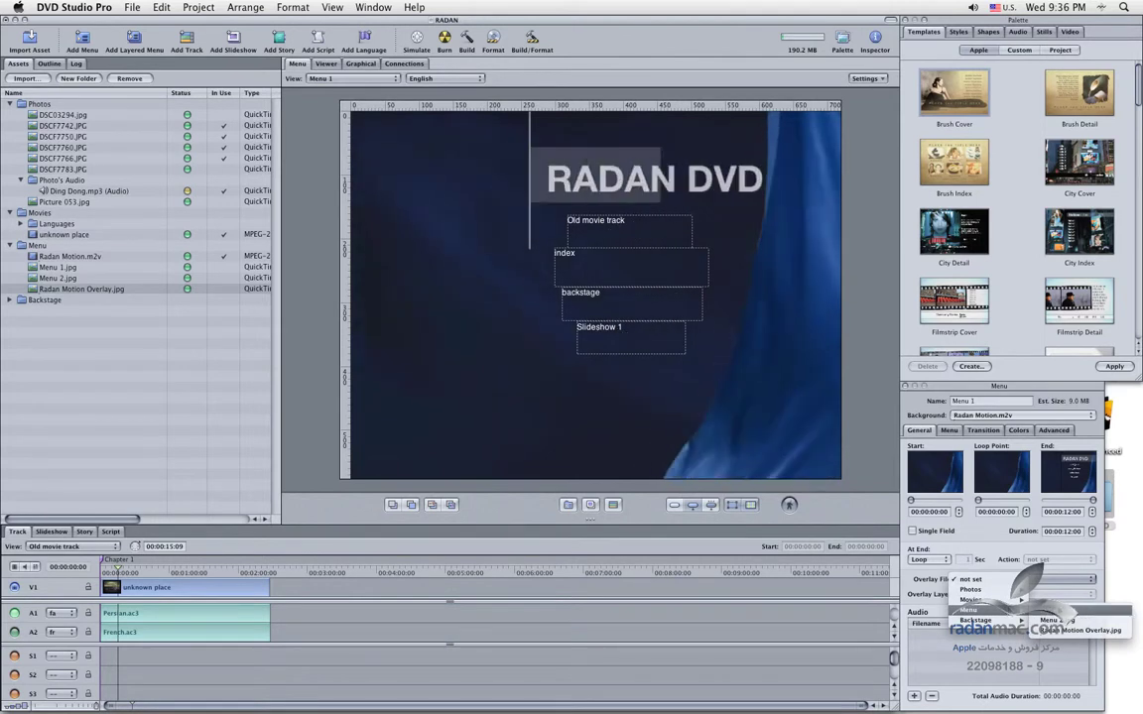
{"action": "left_click", "coordinate": [1085, 631]}
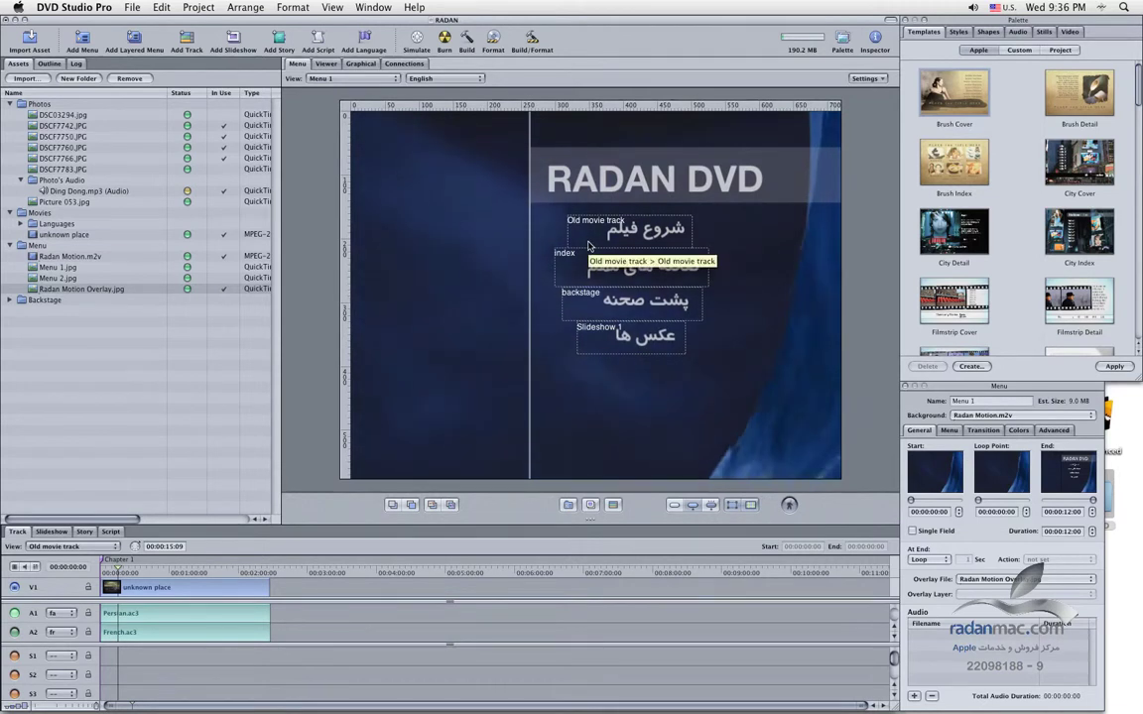
- Simulate Menu 1 to check its button highlights, and review the available At End options
{"action": "left_click", "coordinate": [416, 42]}
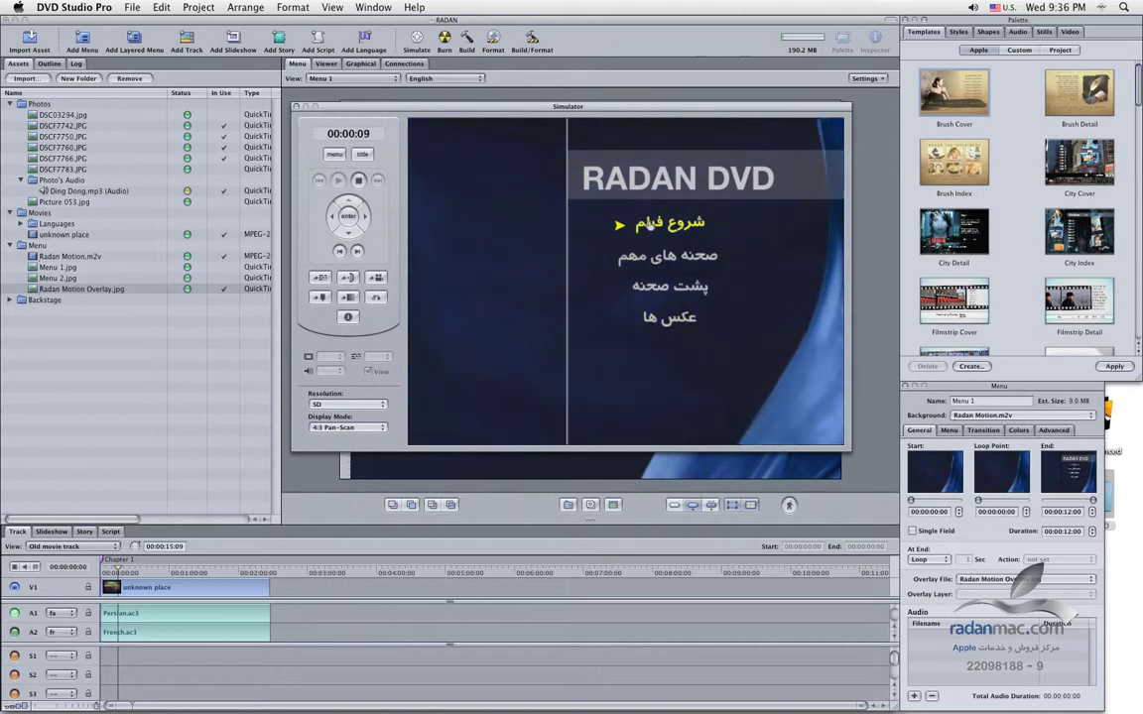
{"action": "left_click", "coordinate": [295, 106]}
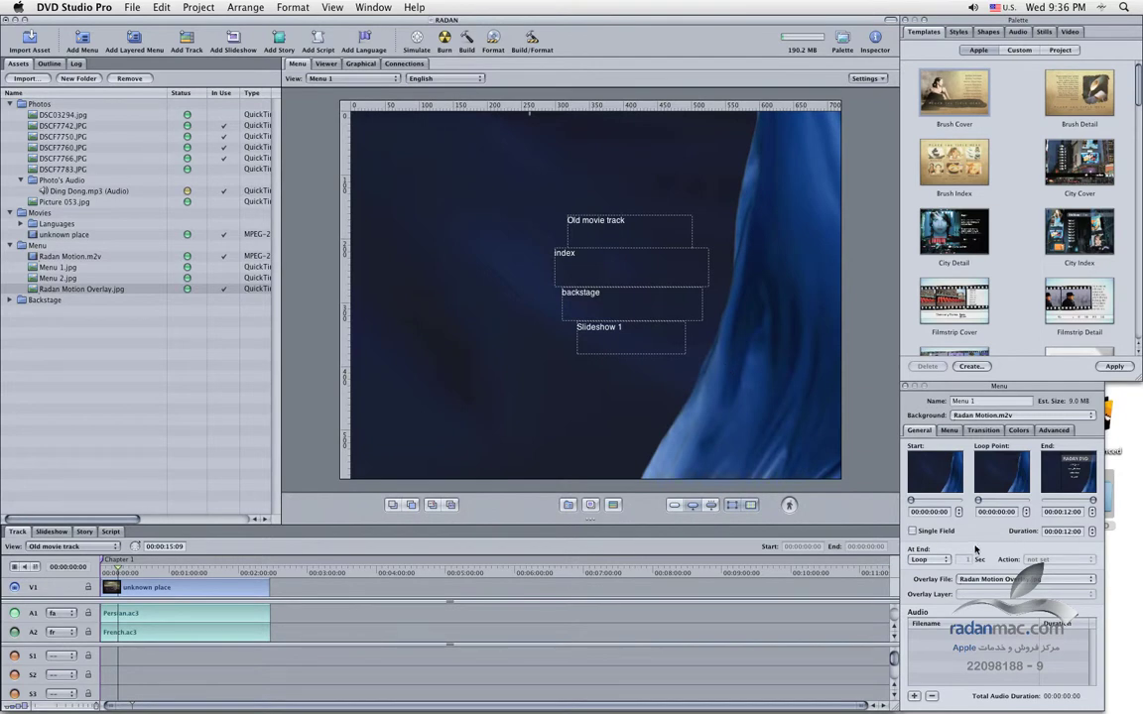
{"action": "left_click", "coordinate": [934, 565]}
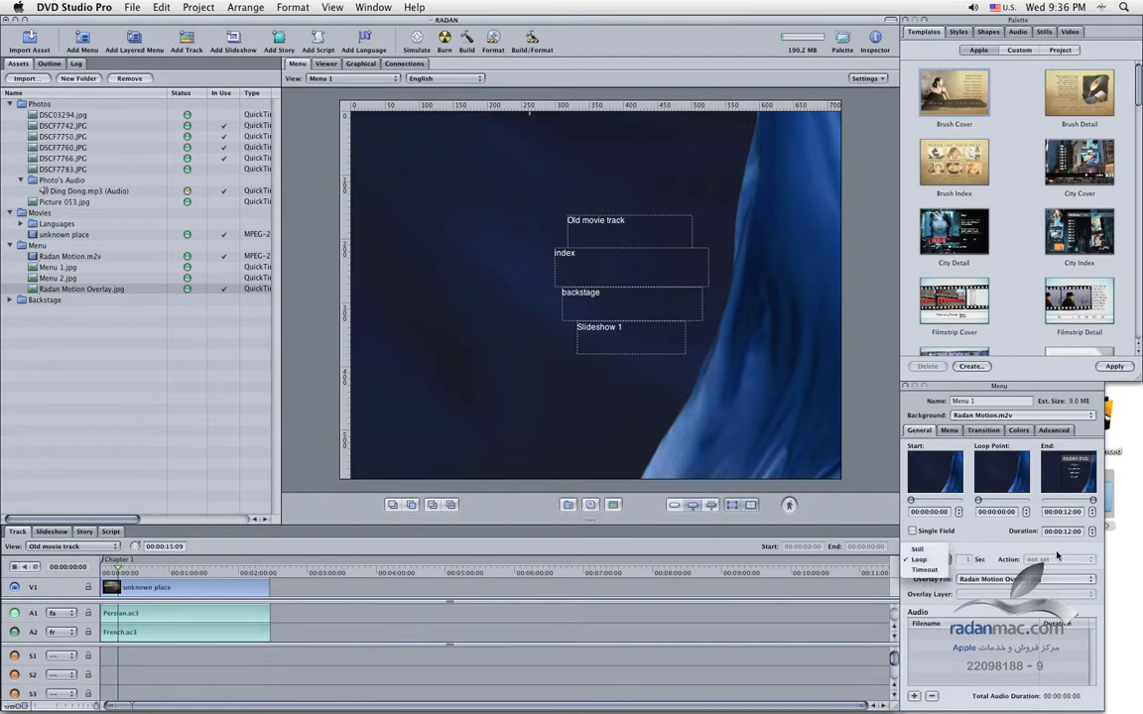
{"action": "left_click", "coordinate": [950, 558]}
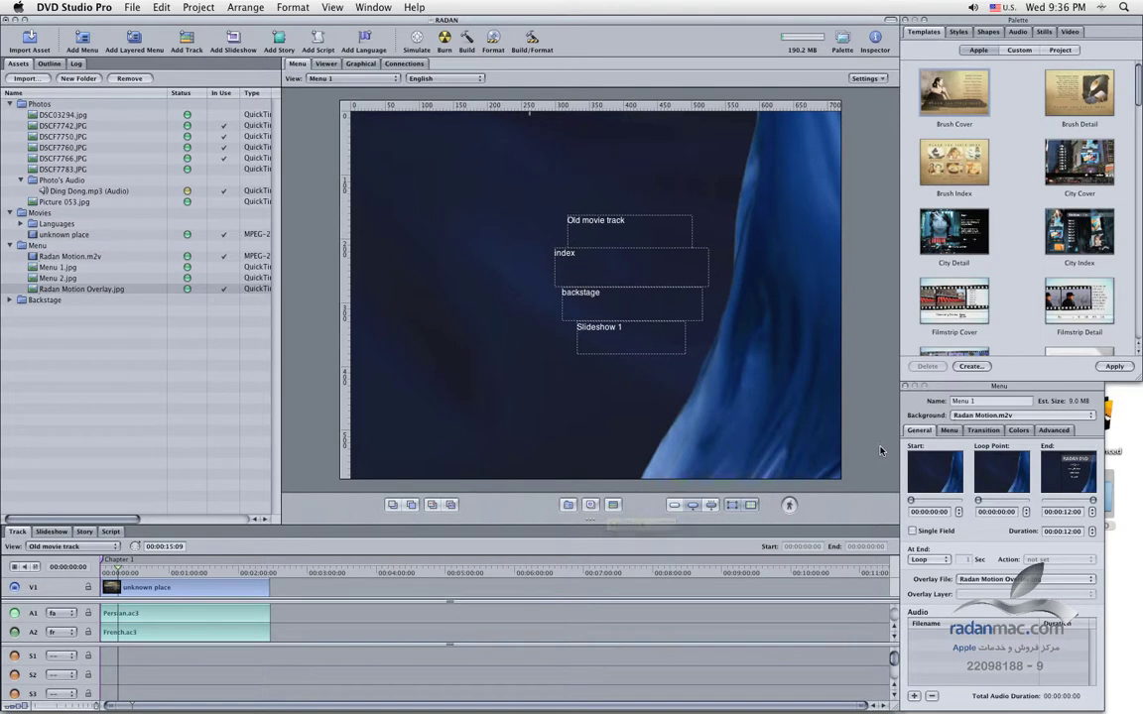
- Compare the menu's Simple and Advanced overlay colors, and check the Normal state's color keys against the Radan Motion Overlay.jpg image
{"action": "left_click", "coordinate": [1018, 430]}
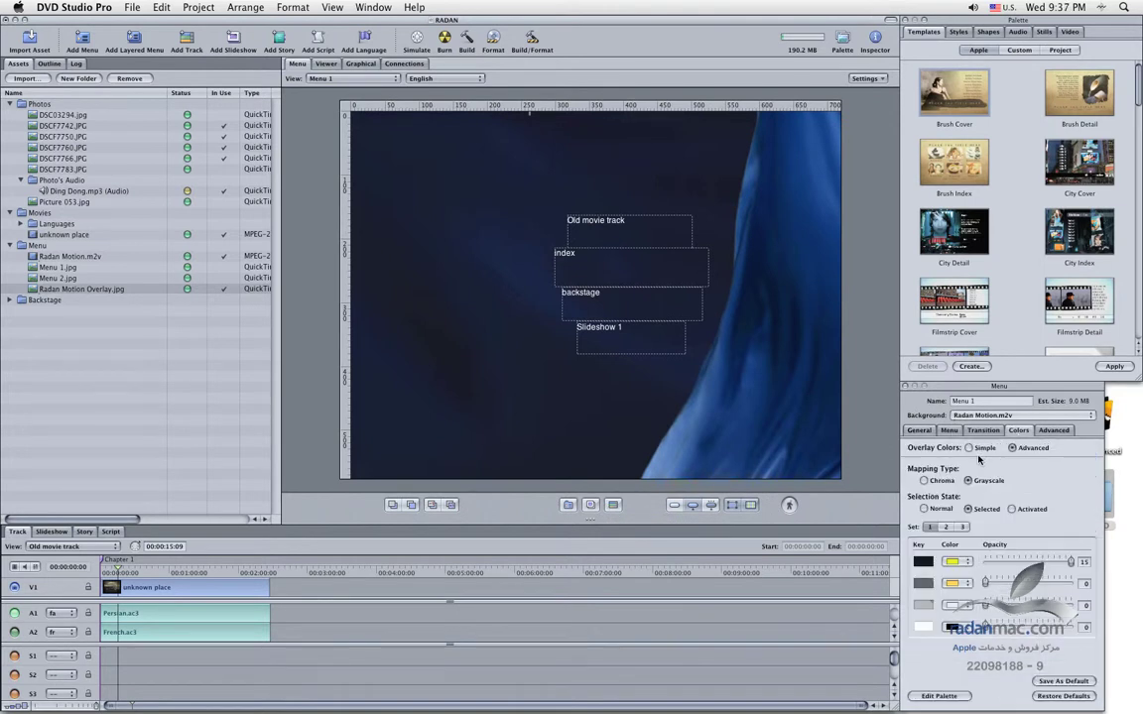
{"action": "left_click", "coordinate": [979, 450]}
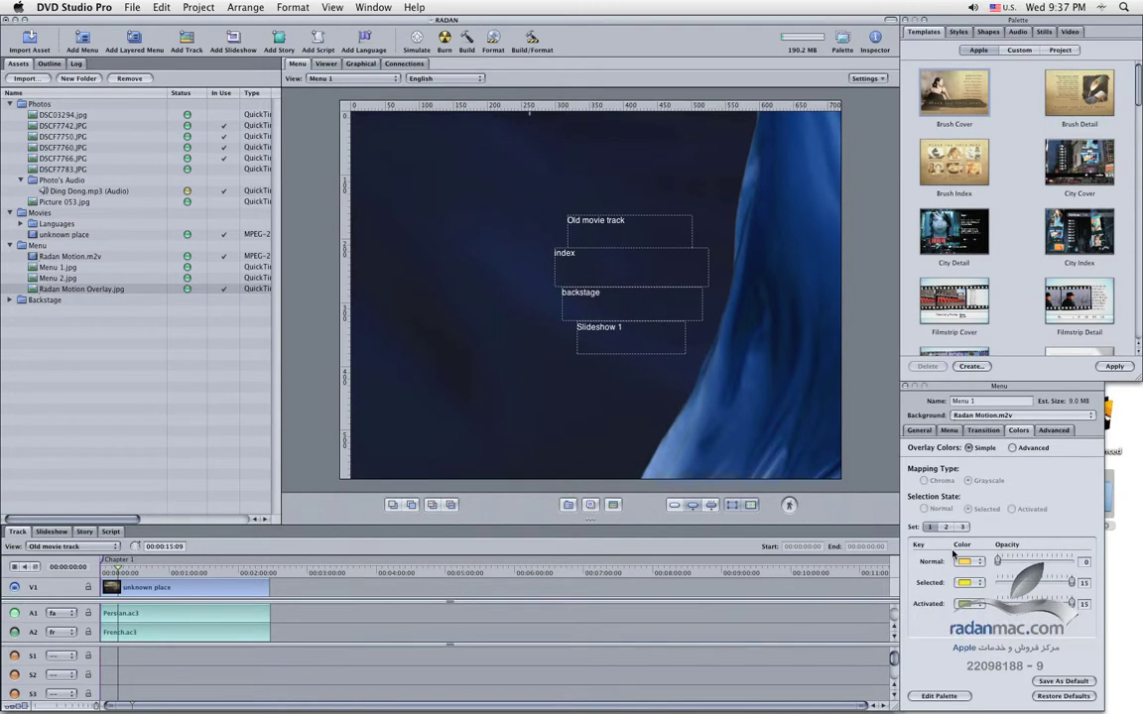
{"action": "left_click", "coordinate": [1014, 449]}
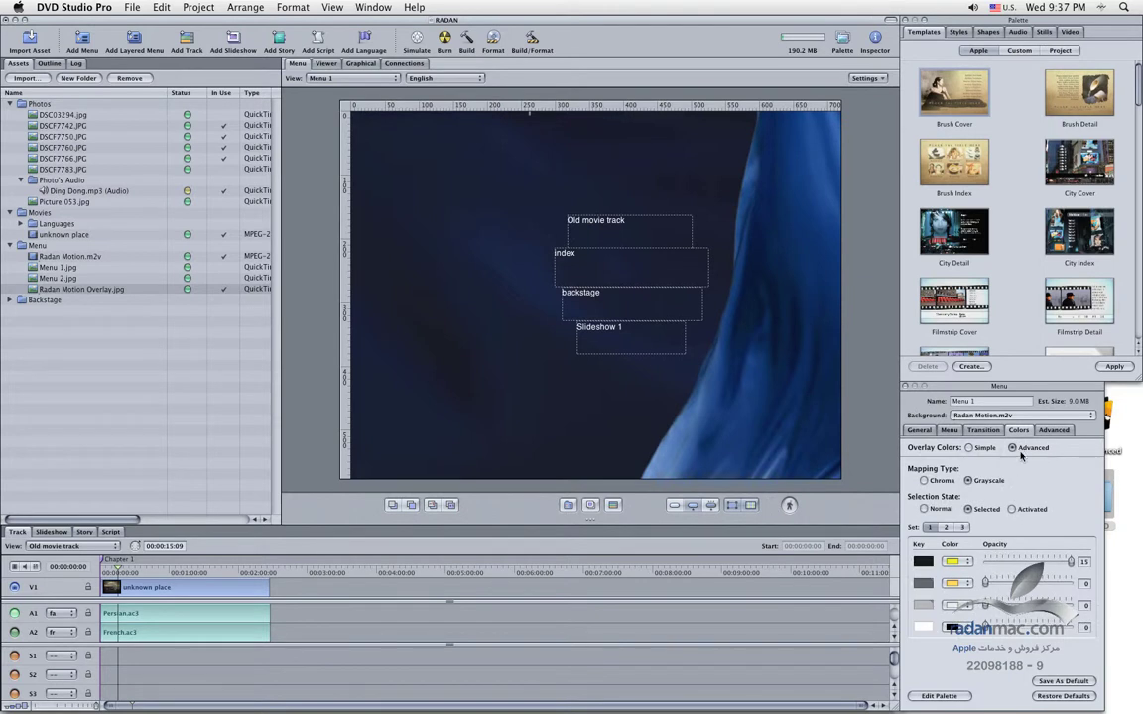
{"action": "left_click", "coordinate": [937, 510]}
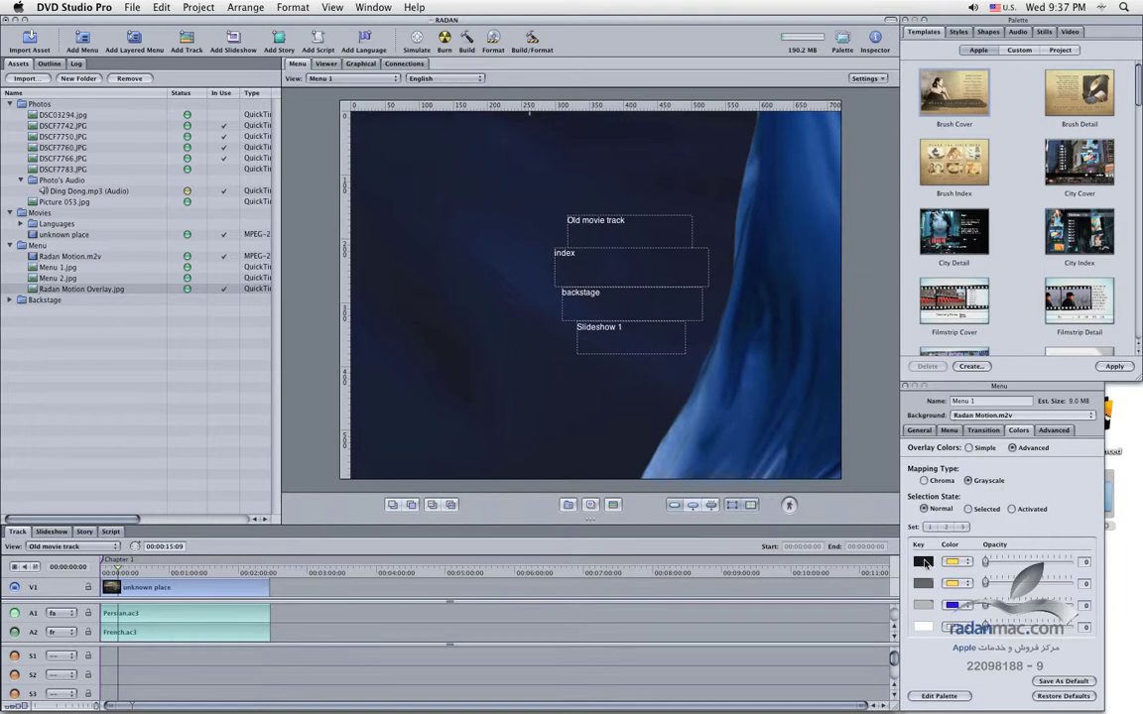
{"action": "double_click", "coordinate": [74, 289]}
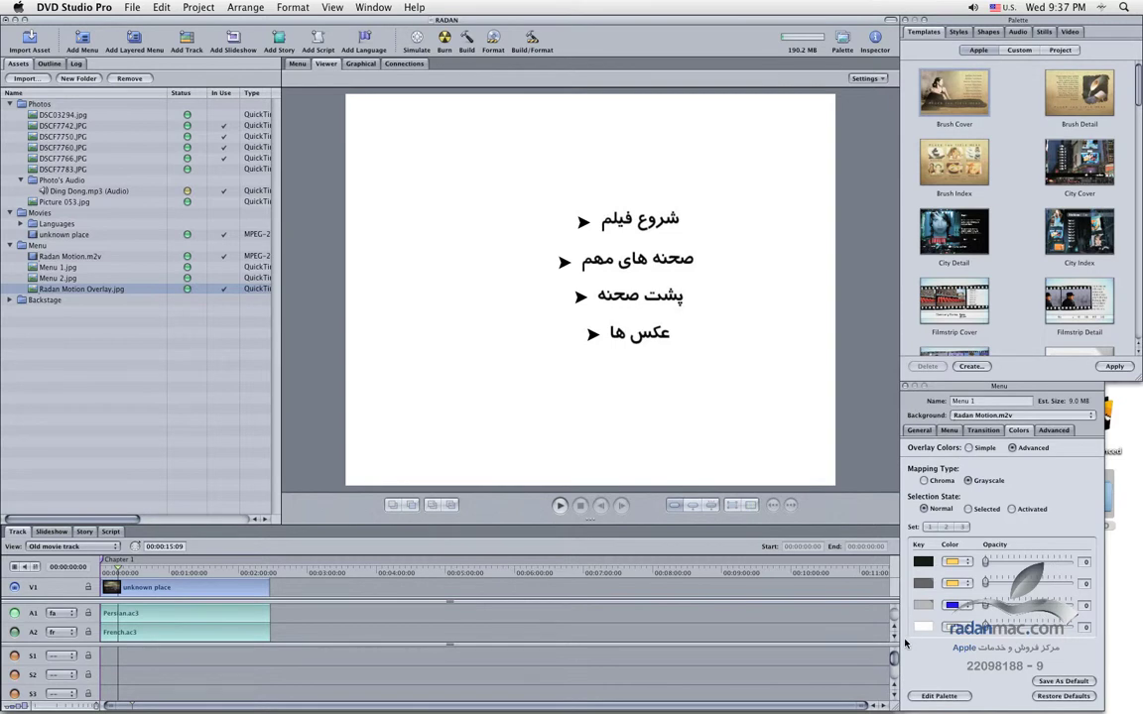
- Set the black key's opacity to 10 for the Selected state and preview the highlight on the Old movie track button
{"action": "left_click", "coordinate": [969, 509]}
{"action": "left_click", "coordinate": [1051, 567]}
{"action": "left_click", "coordinate": [296, 64]}
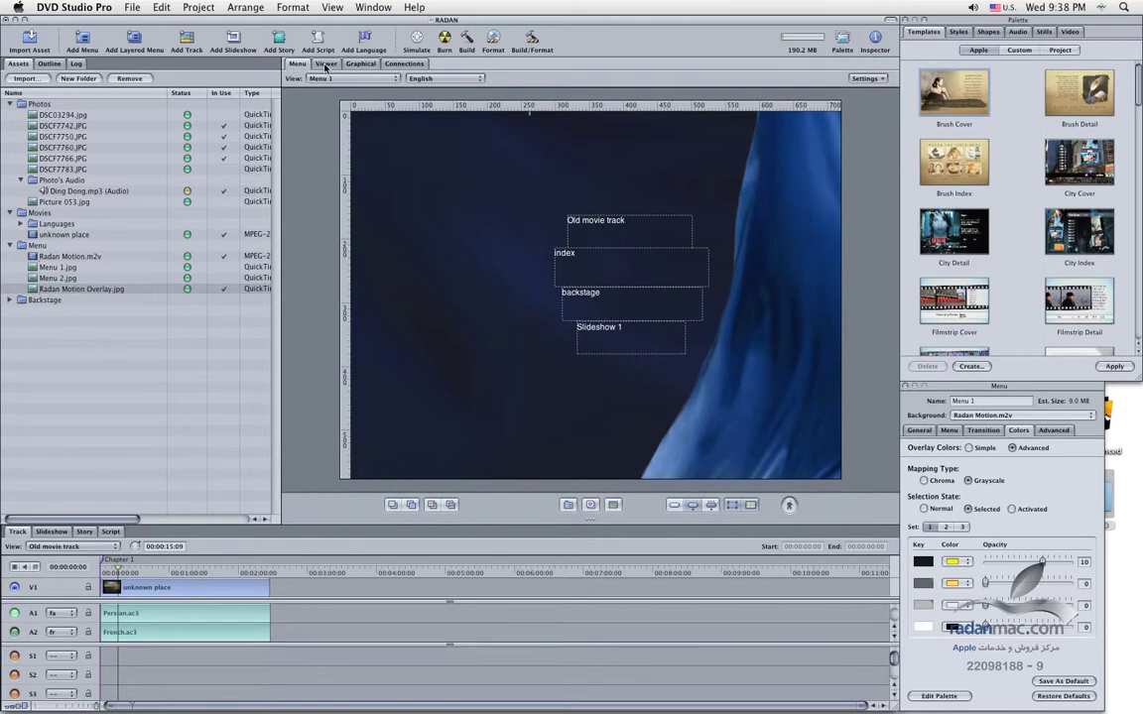
{"action": "left_click", "coordinate": [325, 65]}
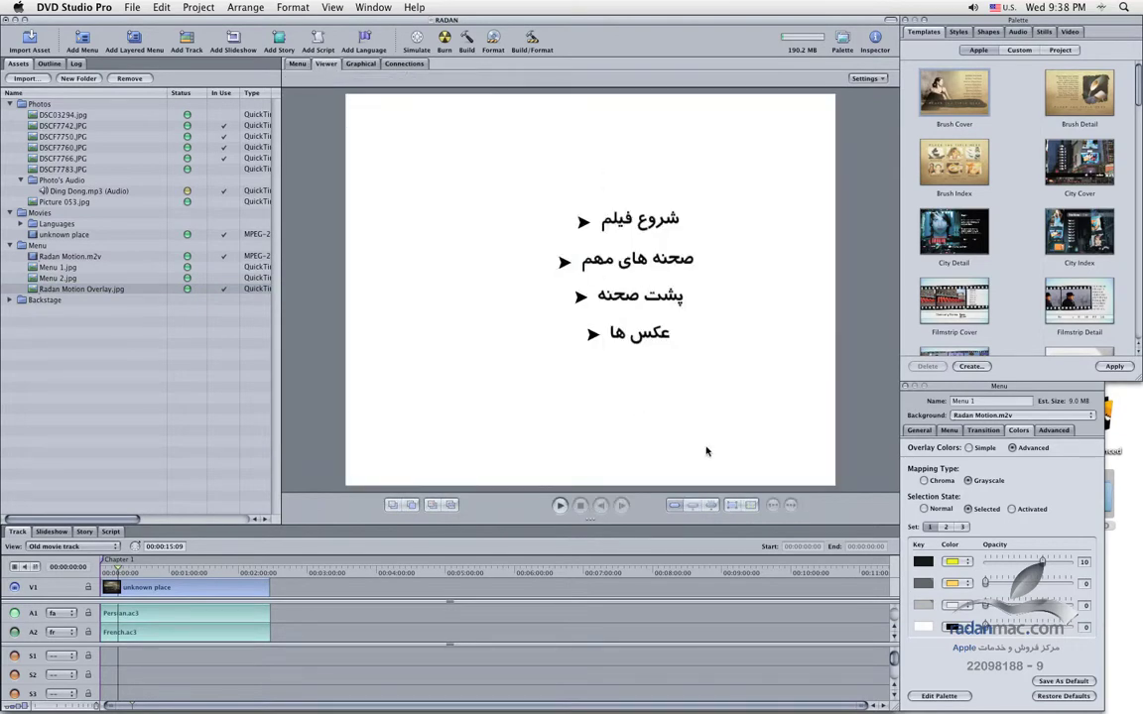
{"action": "left_click", "coordinate": [296, 64]}
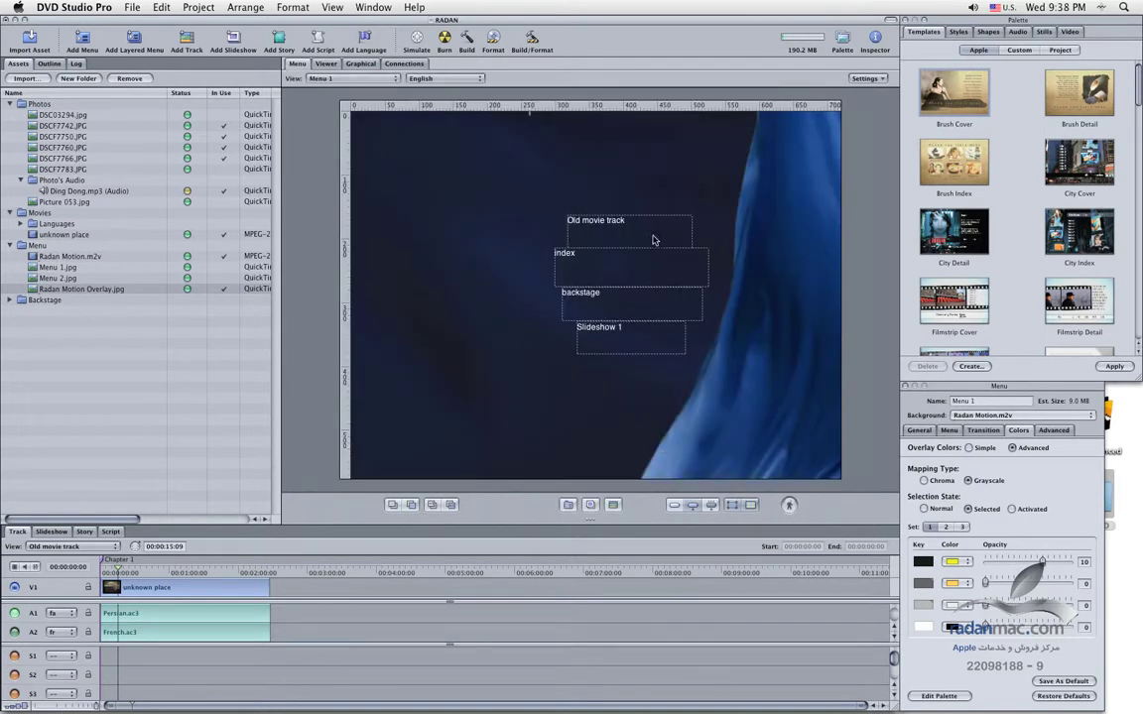
{"action": "left_click", "coordinate": [590, 217]}
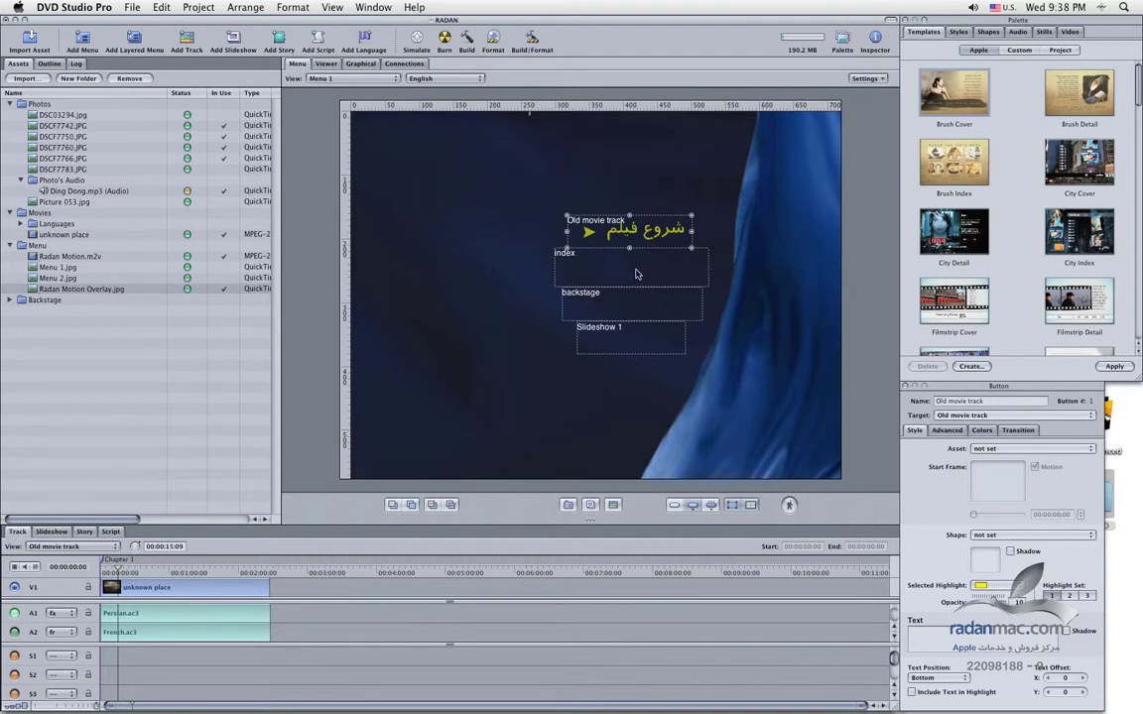
{"action": "left_click", "coordinate": [765, 434]}
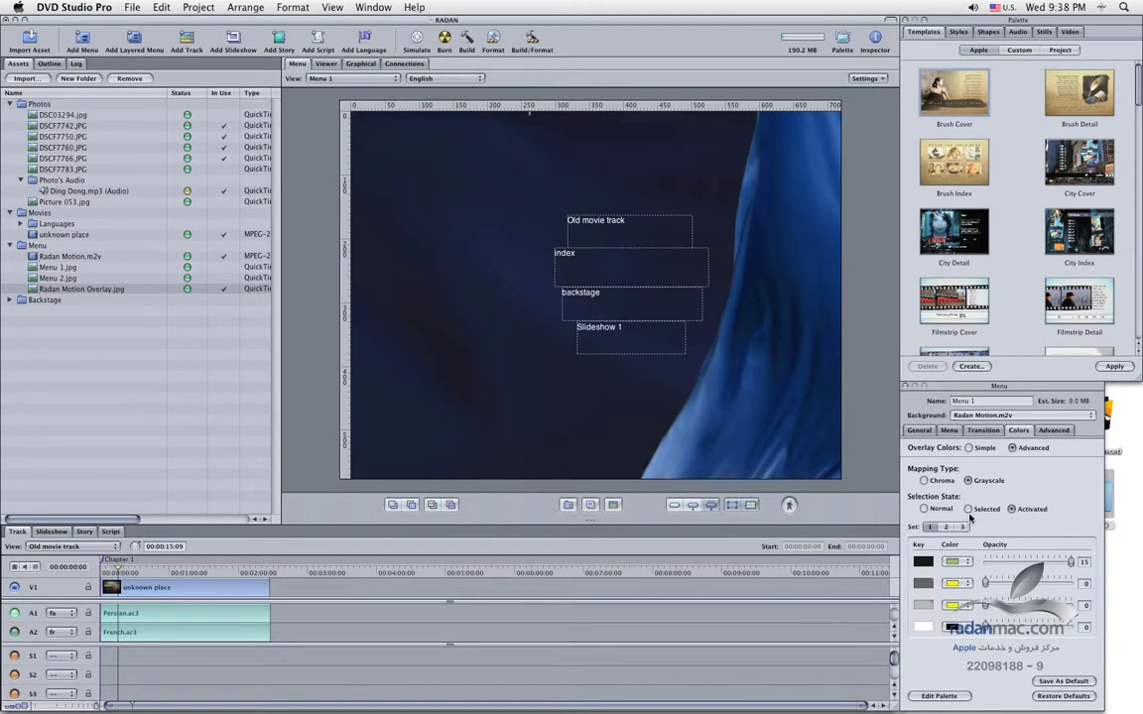
- Set the Activated state's black key color to orange and lower its opacity
{"action": "left_click", "coordinate": [933, 510]}
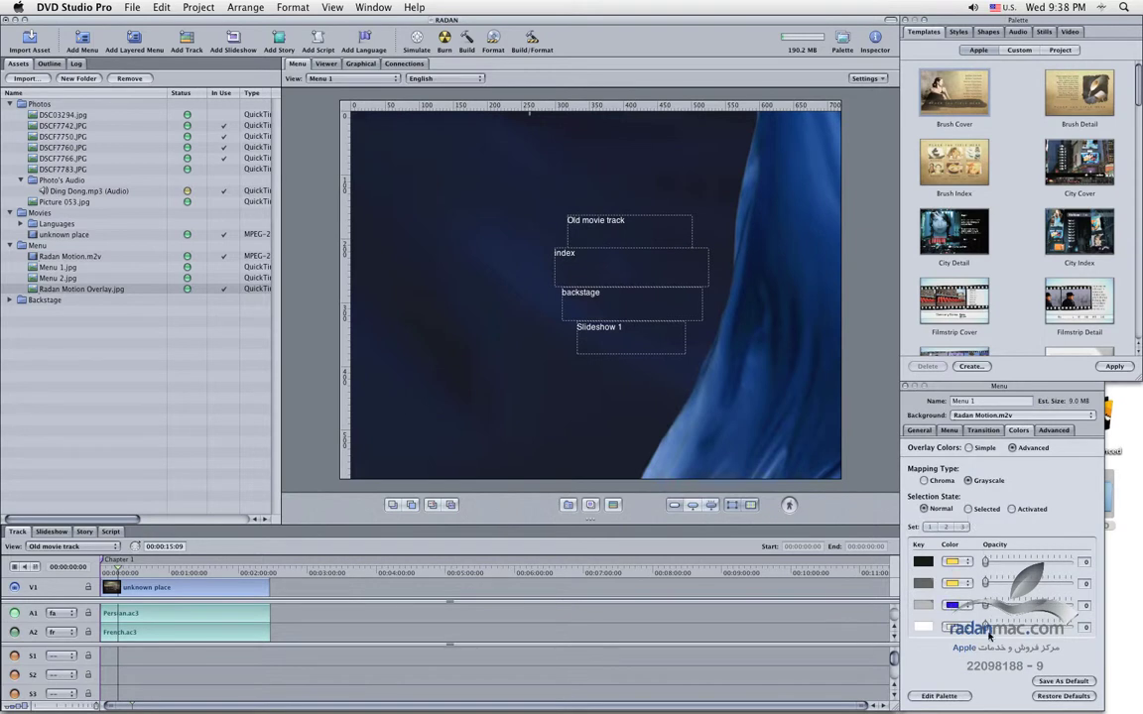
{"action": "left_click", "coordinate": [975, 510]}
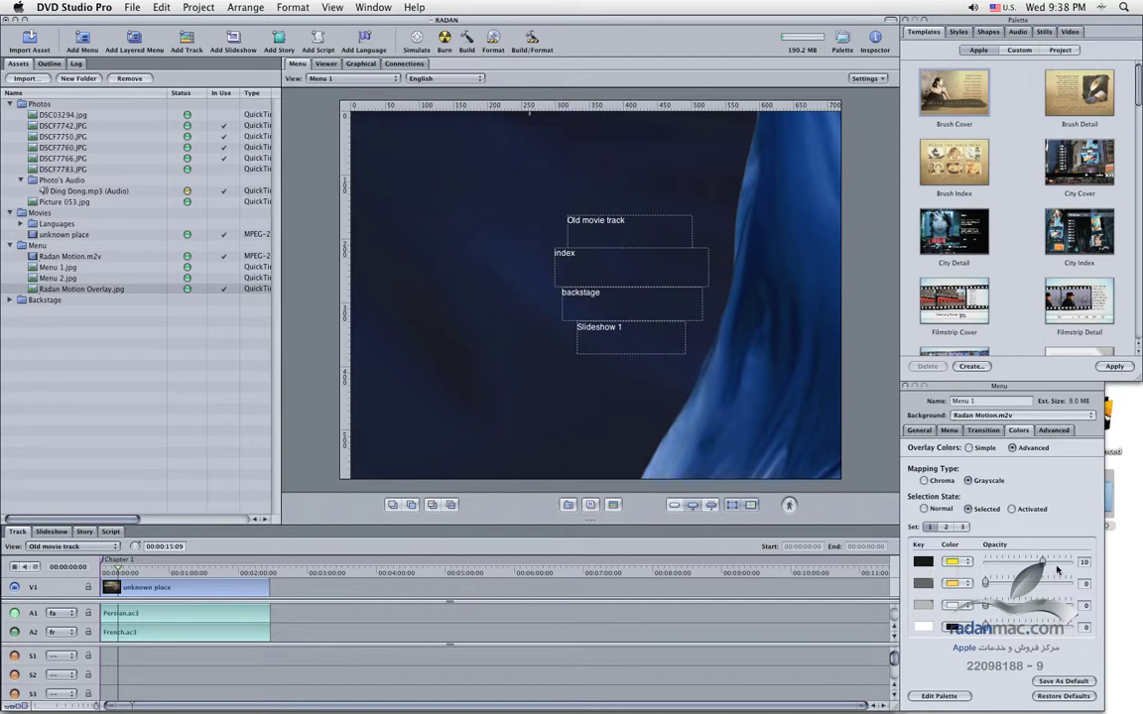
{"action": "left_click", "coordinate": [1013, 510]}
{"action": "left_click", "coordinate": [959, 567]}
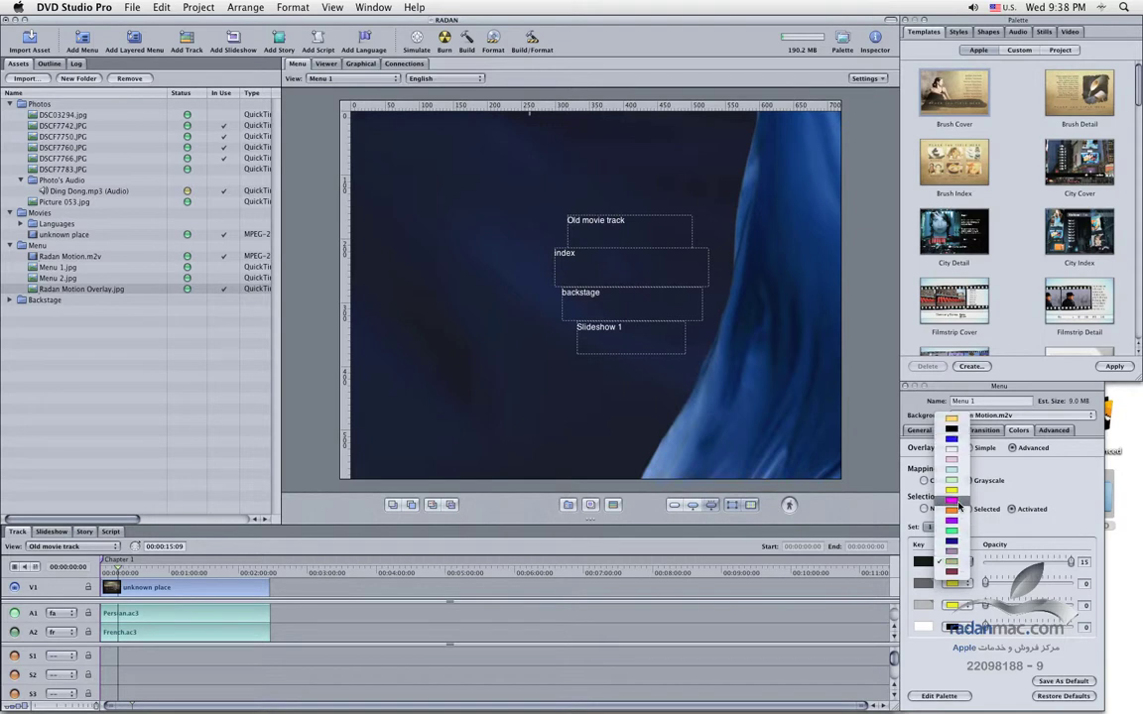
{"action": "left_click", "coordinate": [957, 509]}
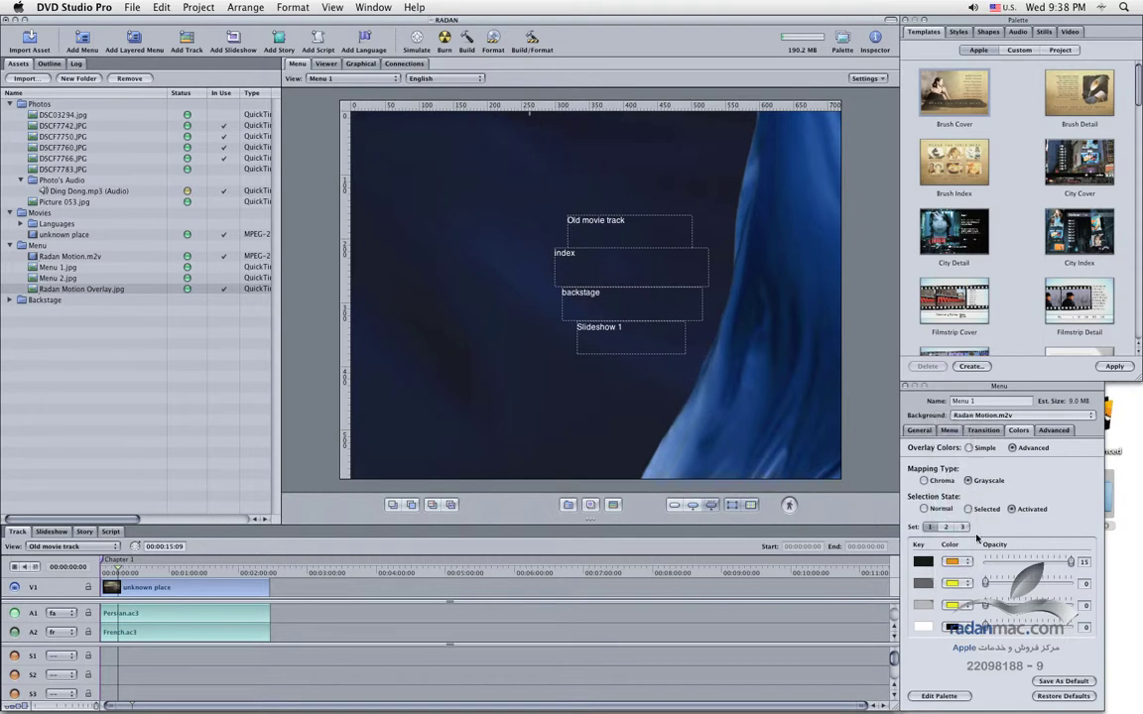
{"action": "left_click_drag", "start_coordinate": [1070, 562], "coordinate": [1046, 565]}
- Review the Normal and Selected overlay color settings, and view the Radan Motion Overlay.jpg image
{"action": "left_click", "coordinate": [941, 509]}
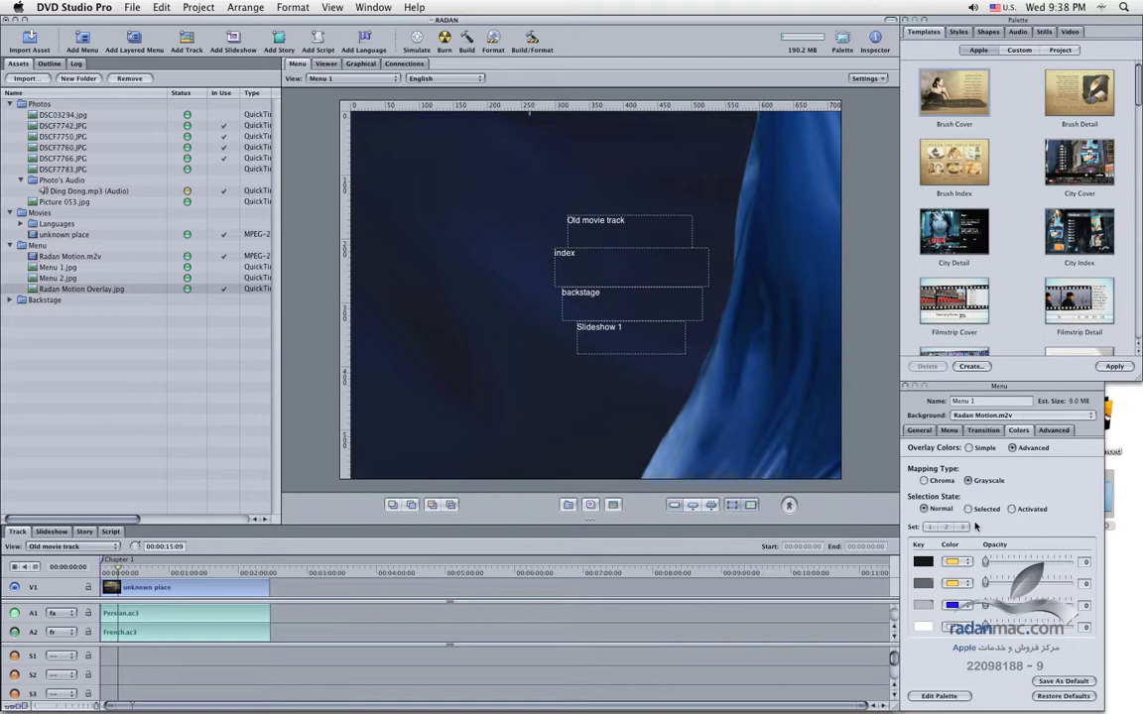
{"action": "left_click", "coordinate": [972, 510]}
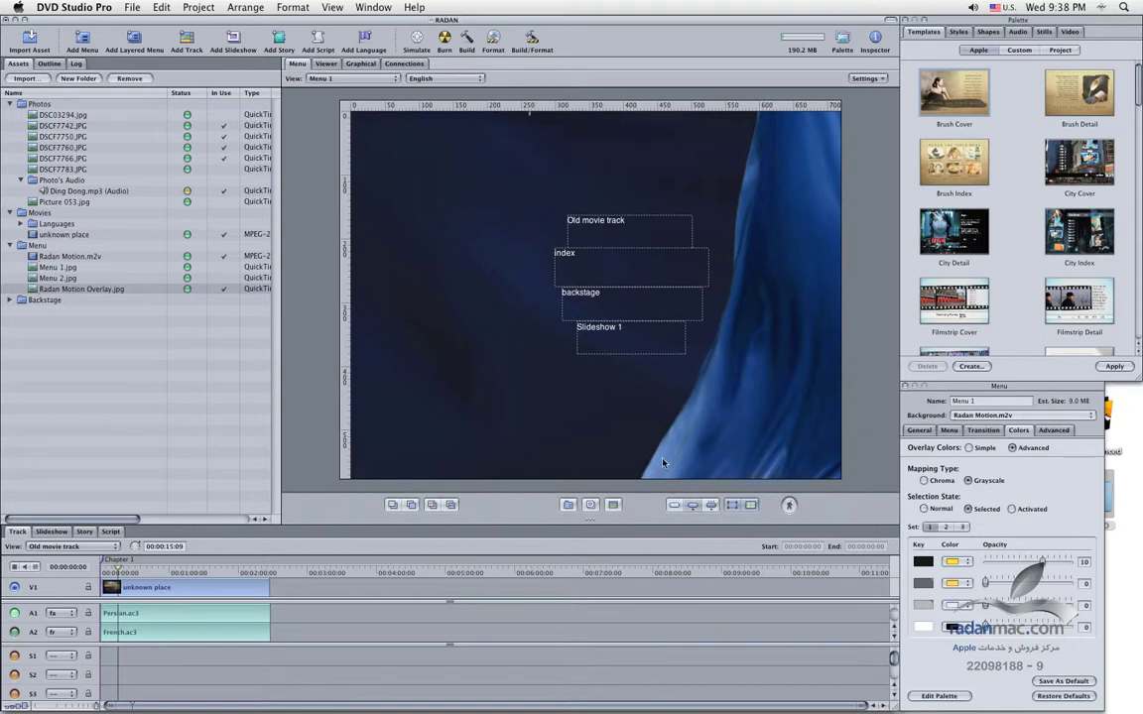
{"action": "double_click", "coordinate": [89, 288]}
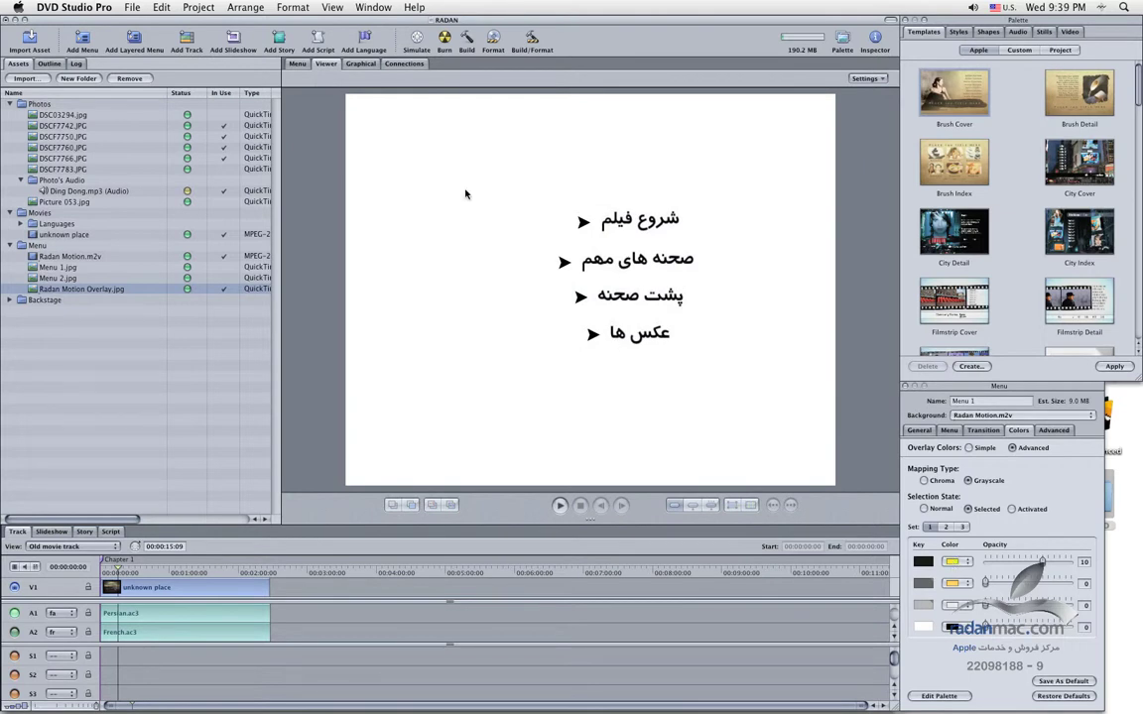
- Check the Activated state's overlay colors for Menu 1 and simulate the menu from its start
{"action": "left_click", "coordinate": [296, 65]}
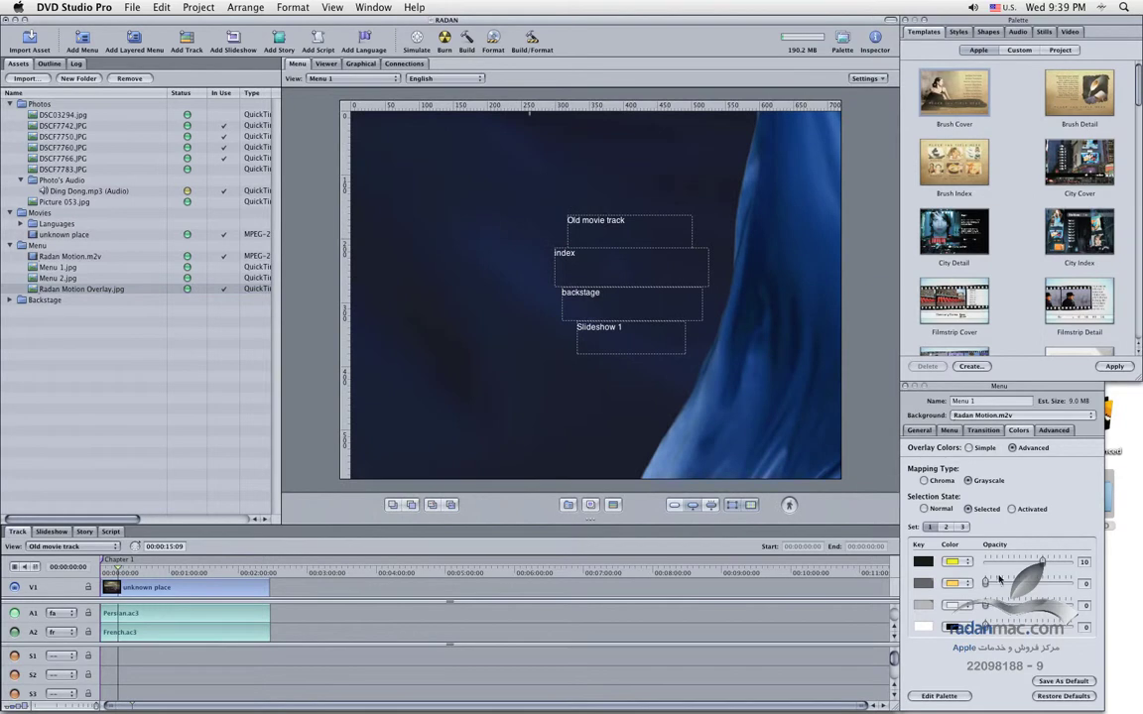
{"action": "left_click", "coordinate": [1030, 508]}
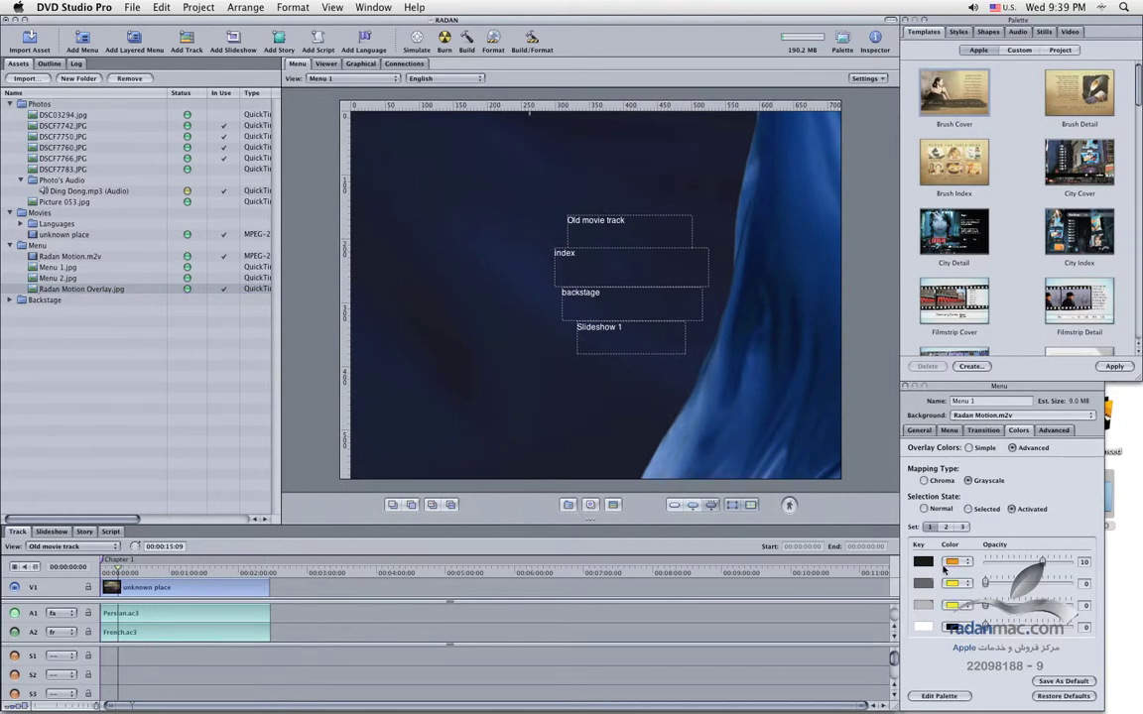
{"action": "left_click", "coordinate": [417, 38]}
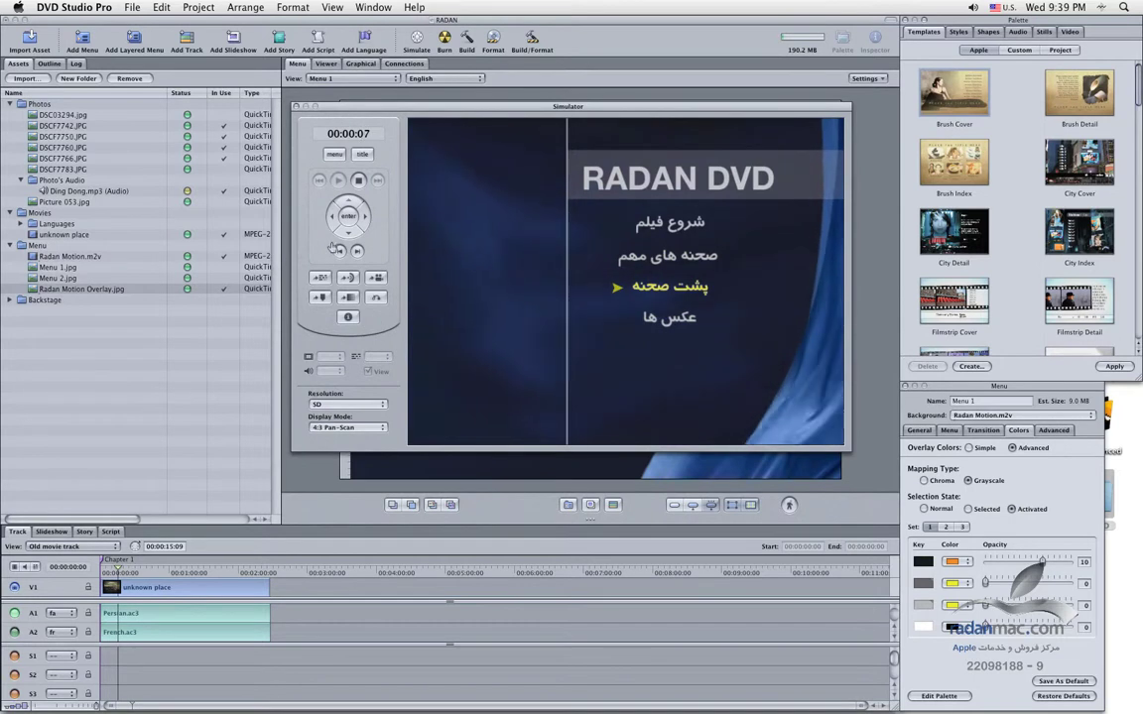
{"action": "left_click", "coordinate": [335, 154]}
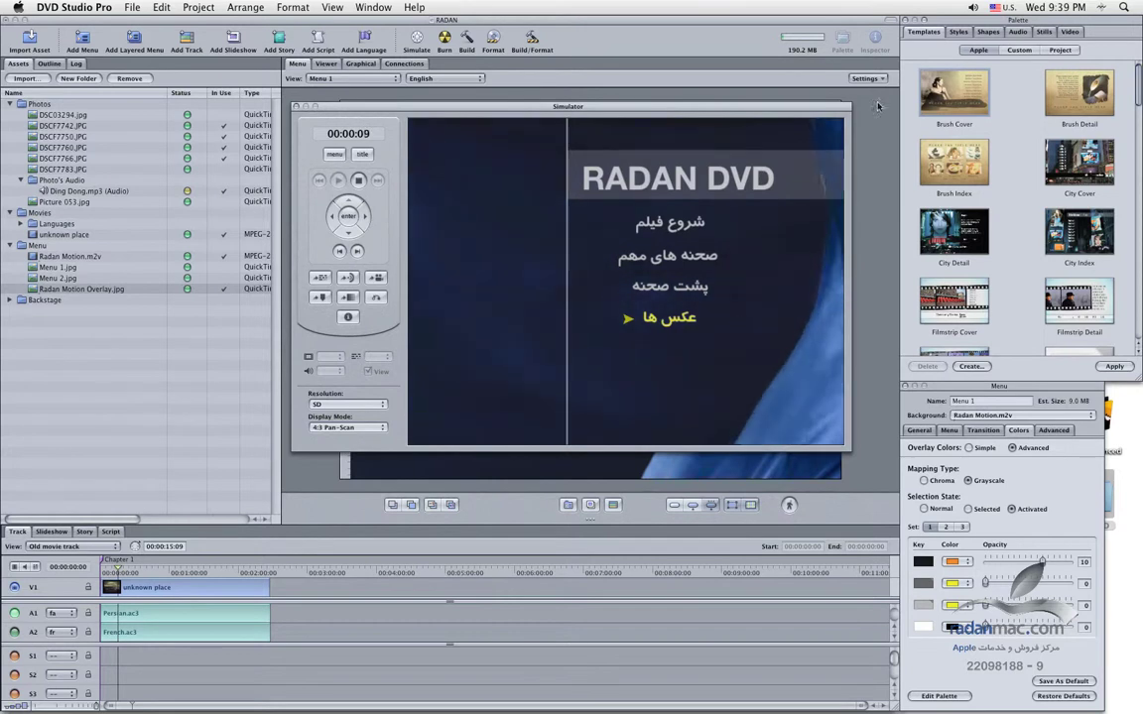
- Cycle the highlight through the four menu buttons in the simulation and close the simulator
{"action": "key", "text": "Down"}
{"action": "key", "text": "Down"}
{"action": "key", "text": "Down"}
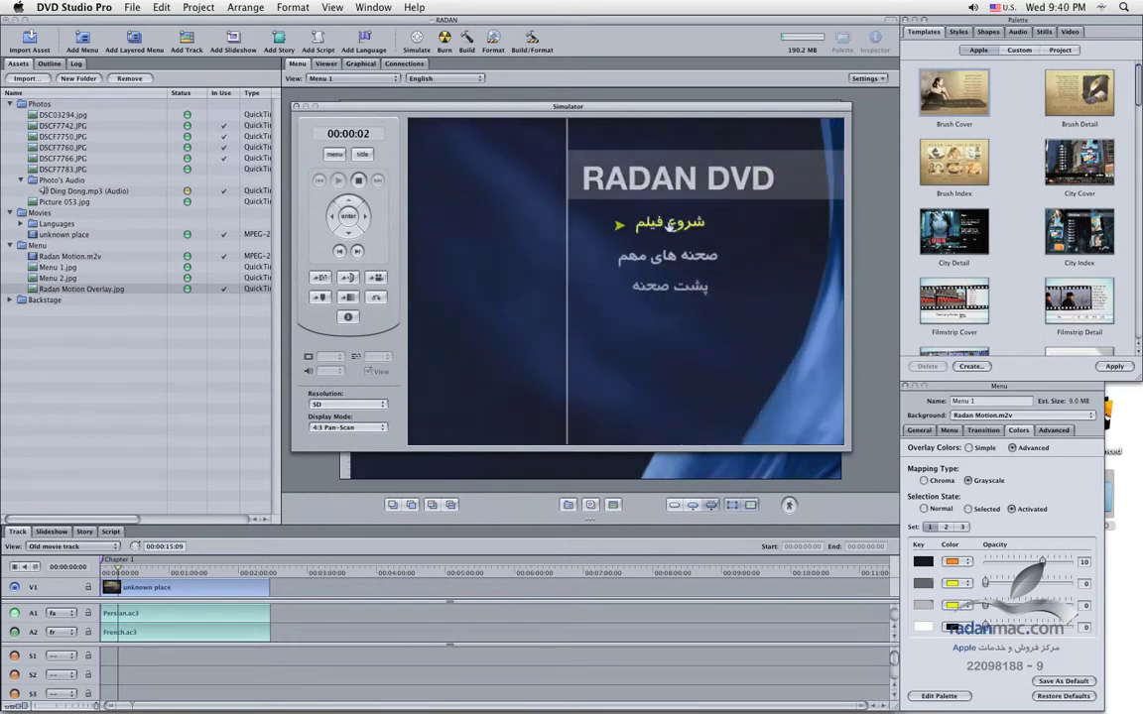
{"action": "key", "text": "Down"}
{"action": "key", "text": "Down"}
{"action": "key", "text": "Down"}
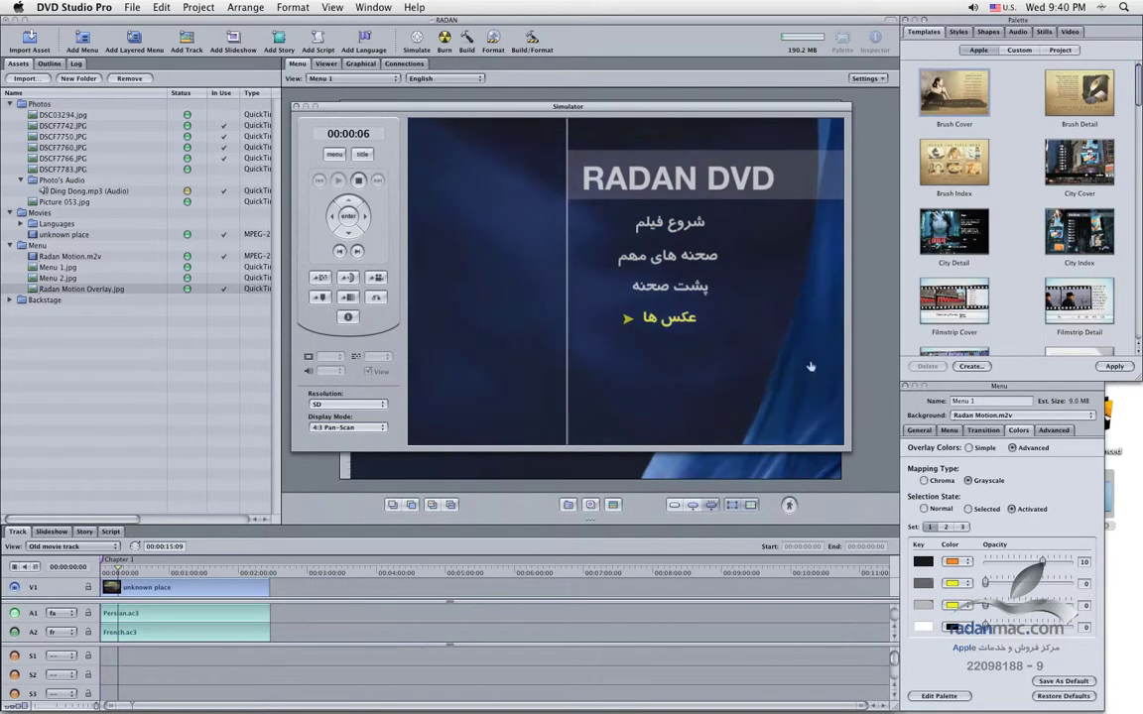
{"action": "key", "text": "Down"}
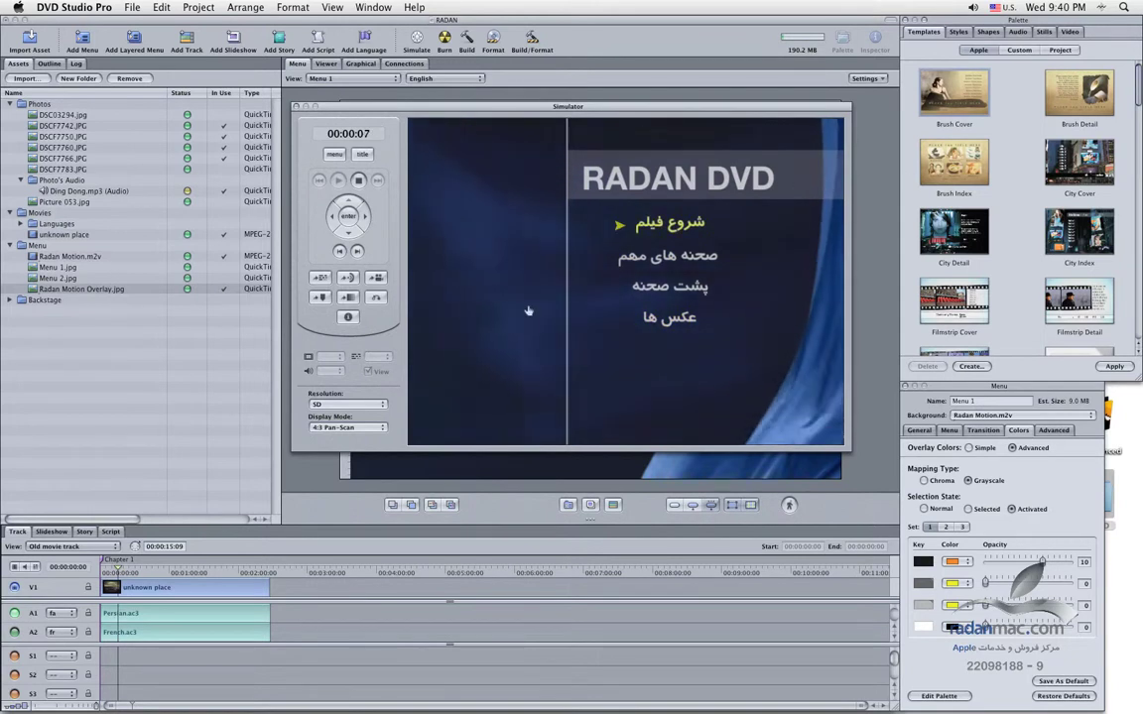
{"action": "left_click", "coordinate": [297, 106]}
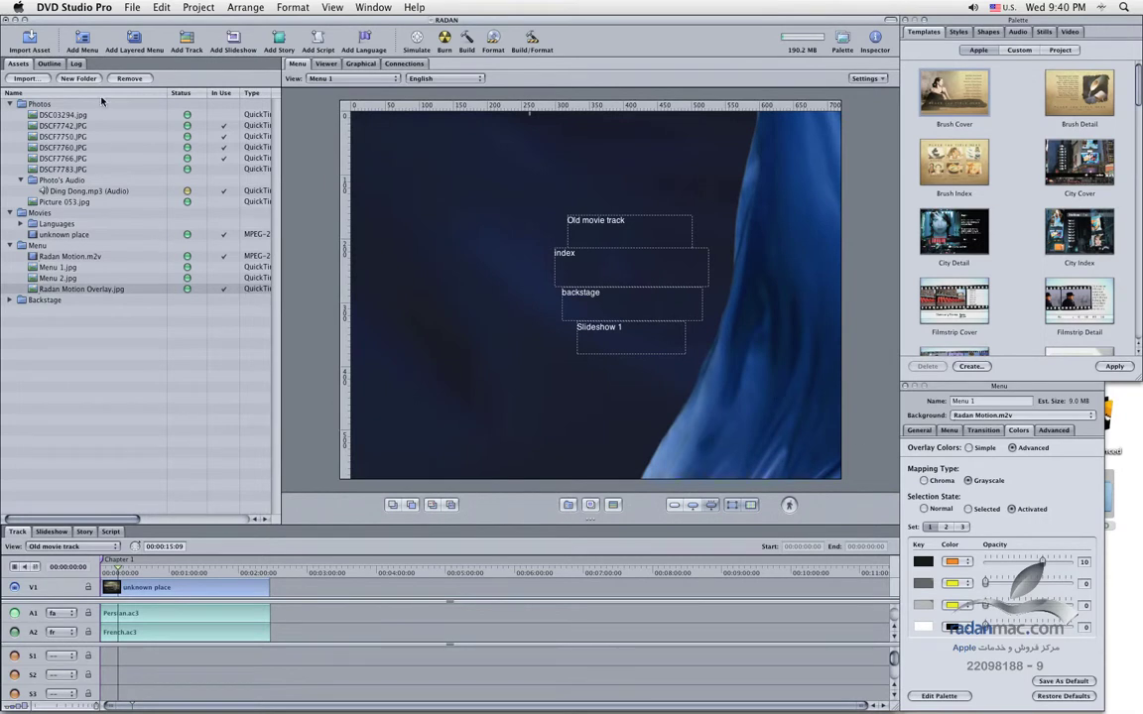
- Set Menu 1's loop point to 00:00:03:21 in its general settings, with the end action left at Loop
{"action": "left_click", "coordinate": [49, 65]}
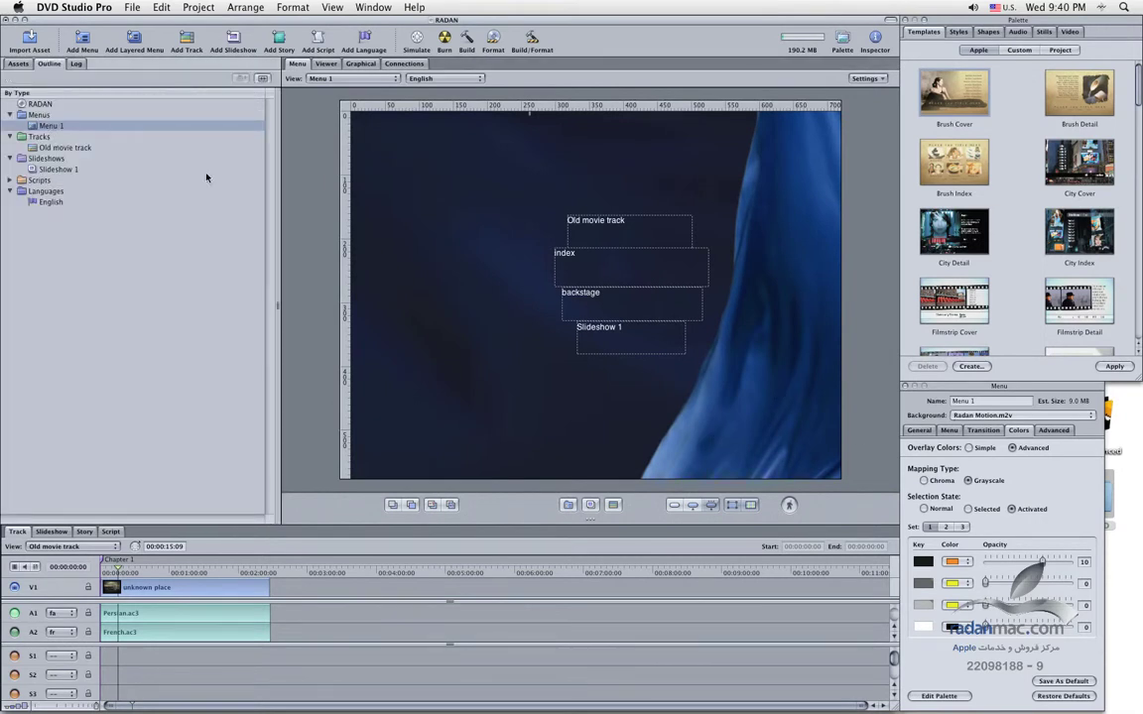
{"action": "left_click", "coordinate": [920, 430]}
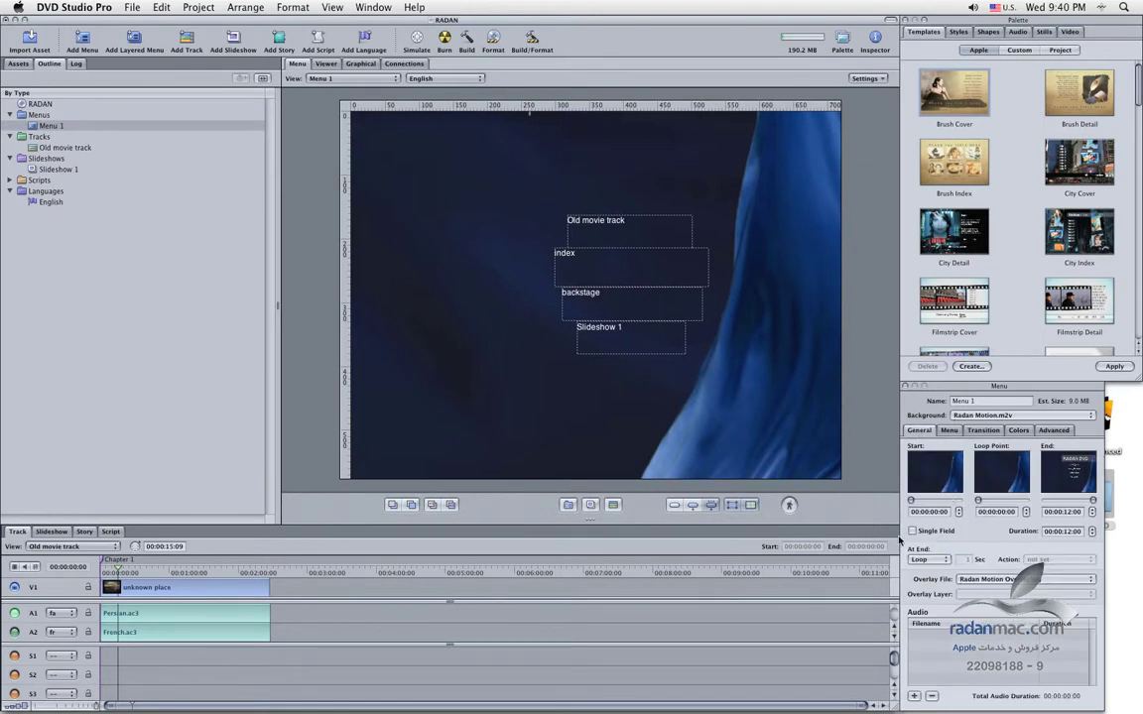
{"action": "left_click", "coordinate": [929, 560]}
{"action": "left_click", "coordinate": [1001, 551]}
{"action": "left_click_drag", "start_coordinate": [981, 504], "coordinate": [991, 504]}
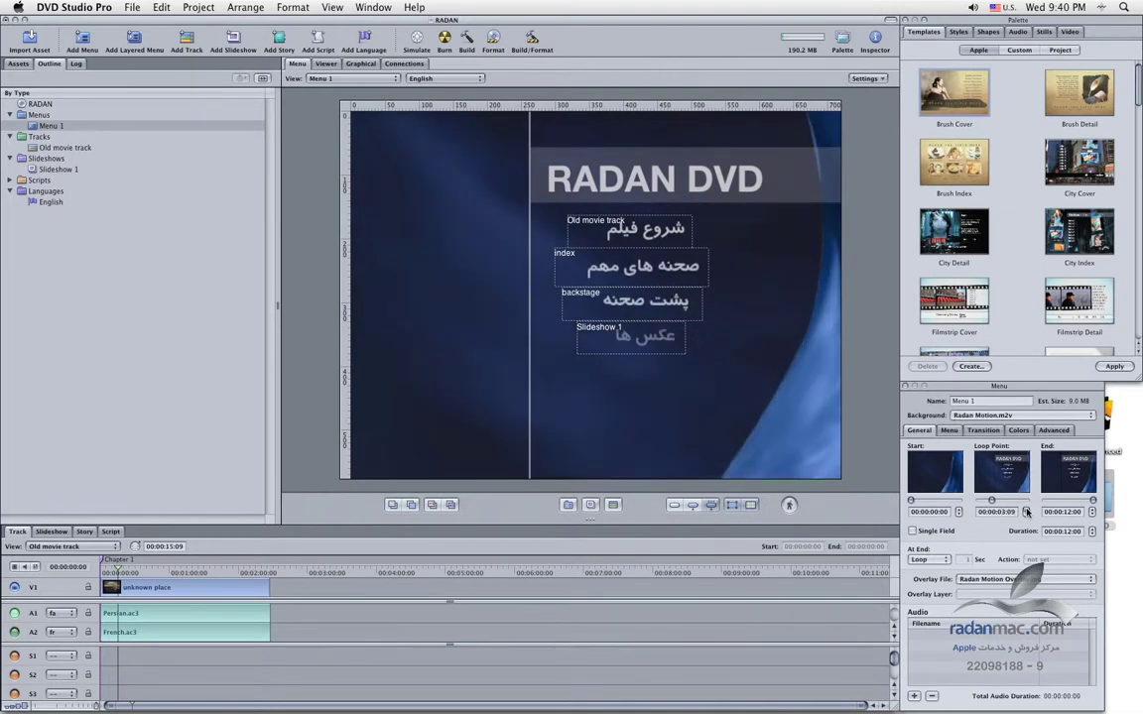
{"action": "left_click", "coordinate": [1027, 510]}
{"action": "left_click", "coordinate": [1027, 510]}
{"action": "left_click", "coordinate": [1027, 515]}
{"action": "left_click", "coordinate": [1027, 515]}
{"action": "left_click", "coordinate": [1027, 511]}
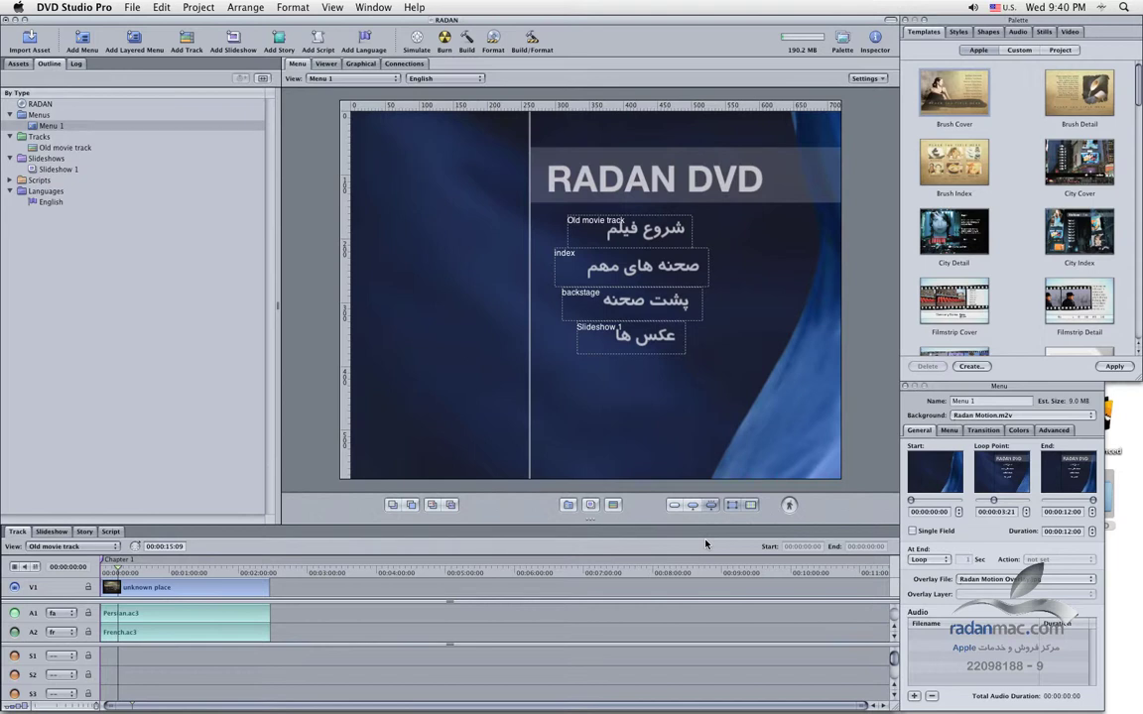
- Try Menu 1's loop point at 00:00:03:09 and bring it back to 00:00:03:21
{"action": "left_click", "coordinate": [1011, 513]}
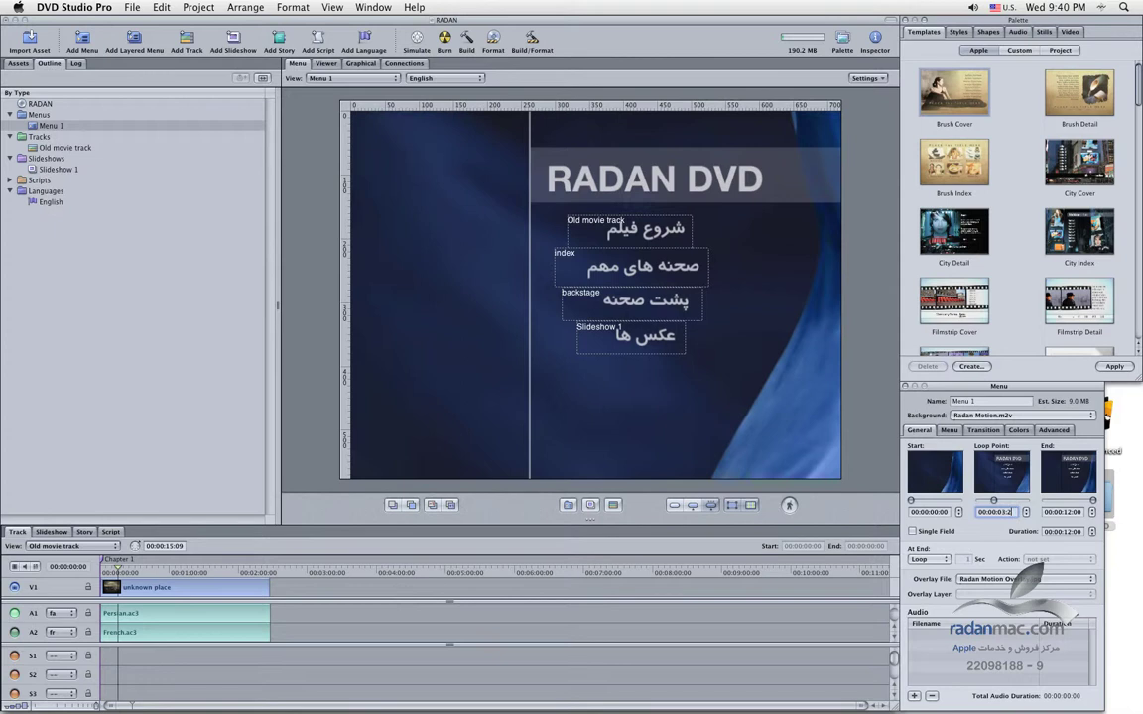
{"action": "left_click", "coordinate": [1048, 532]}
{"action": "left_click", "coordinate": [1050, 531]}
{"action": "left_click", "coordinate": [1013, 512]}
{"action": "key", "text": "Up"}
{"action": "left_click", "coordinate": [1011, 512]}
{"action": "left_click", "coordinate": [1026, 517]}
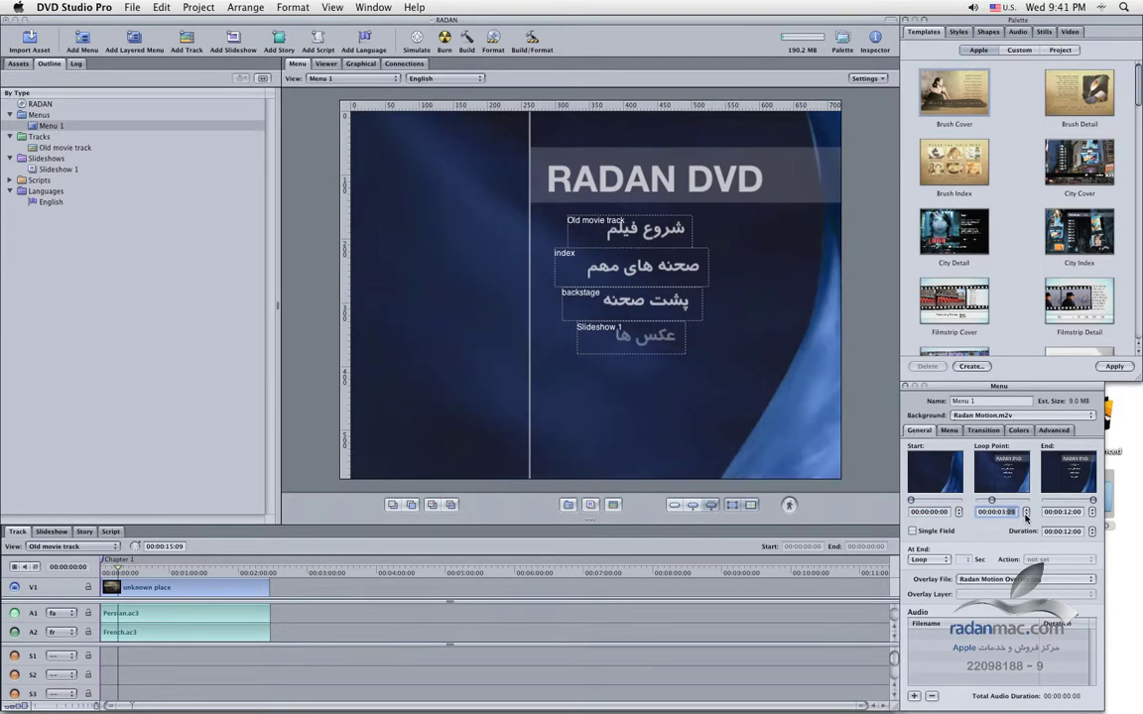
{"action": "left_click", "coordinate": [1026, 508]}
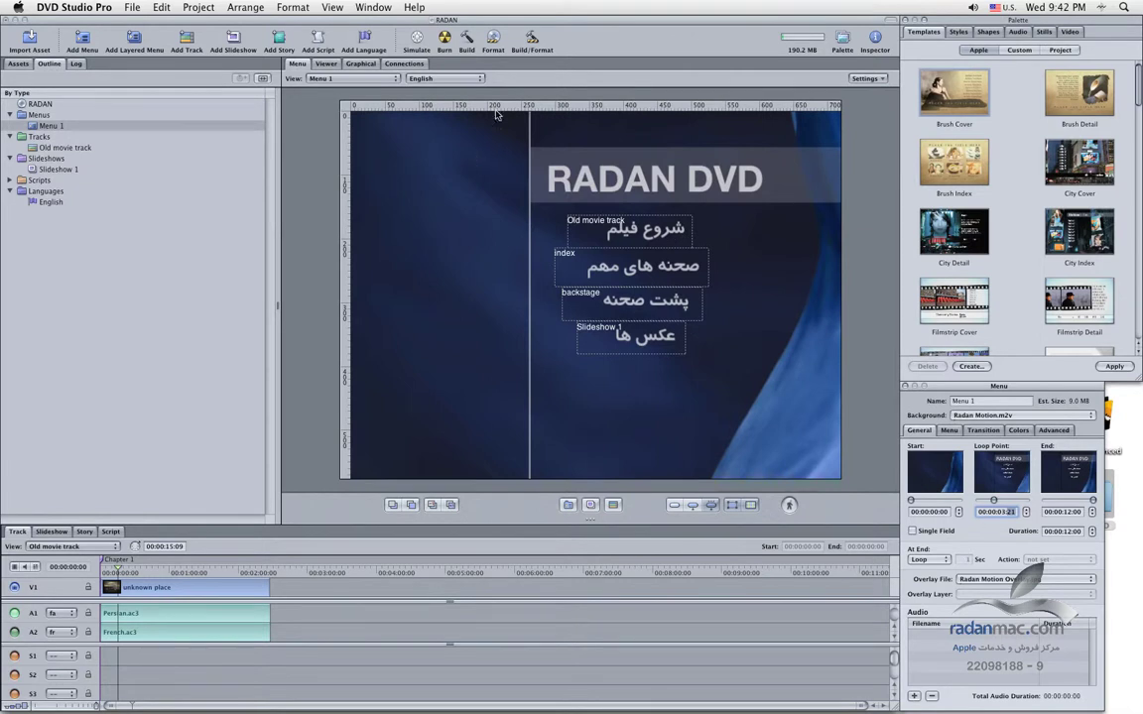
- Simulate the looping menu, restart its playback, play the movie from the first button, and close the simulator
{"action": "left_click", "coordinate": [417, 40]}
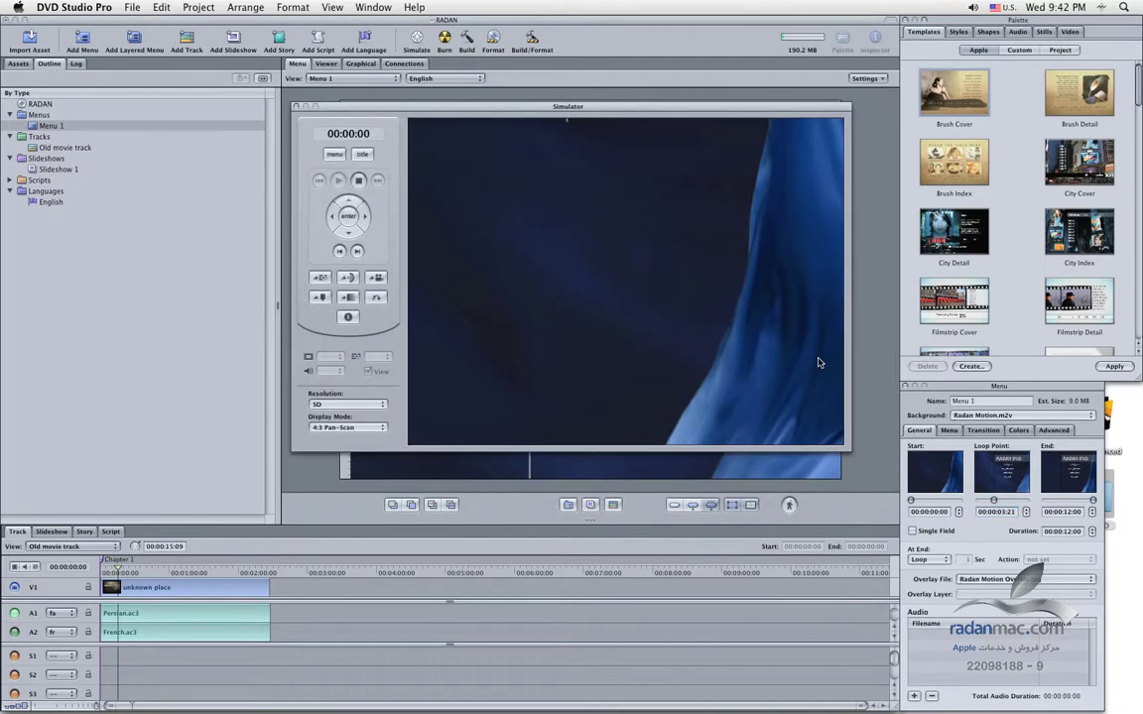
{"action": "left_click_drag", "start_coordinate": [780, 115], "coordinate": [771, 193]}
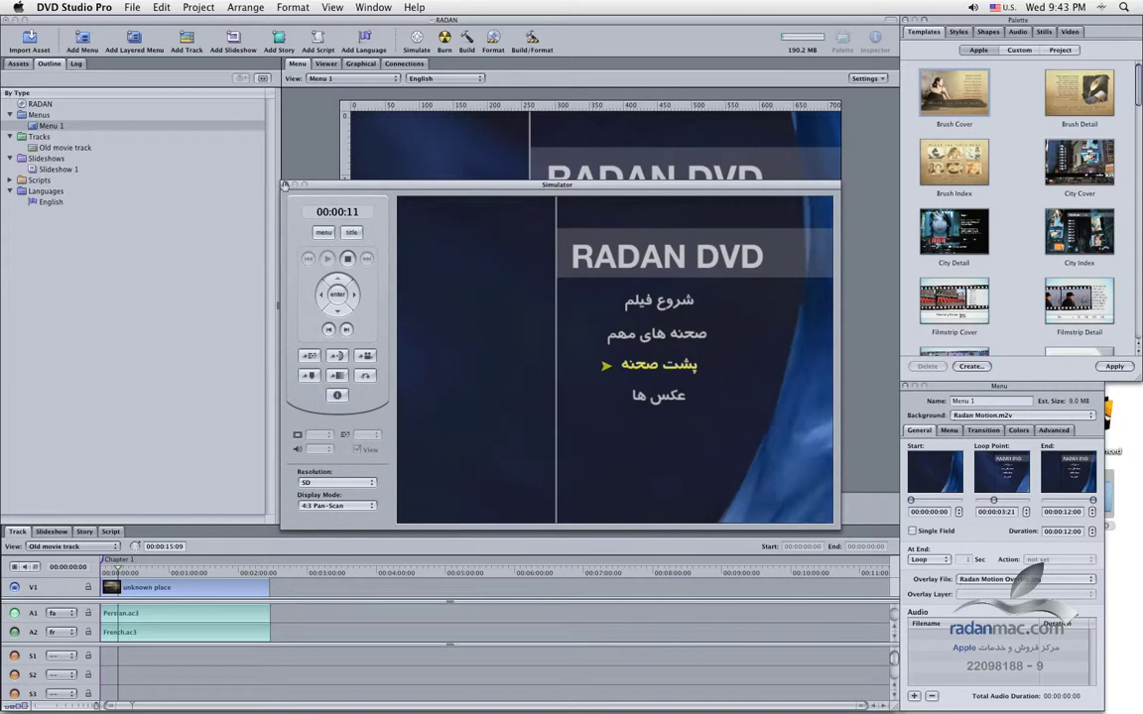
{"action": "left_click", "coordinate": [347, 258]}
{"action": "left_click", "coordinate": [328, 258]}
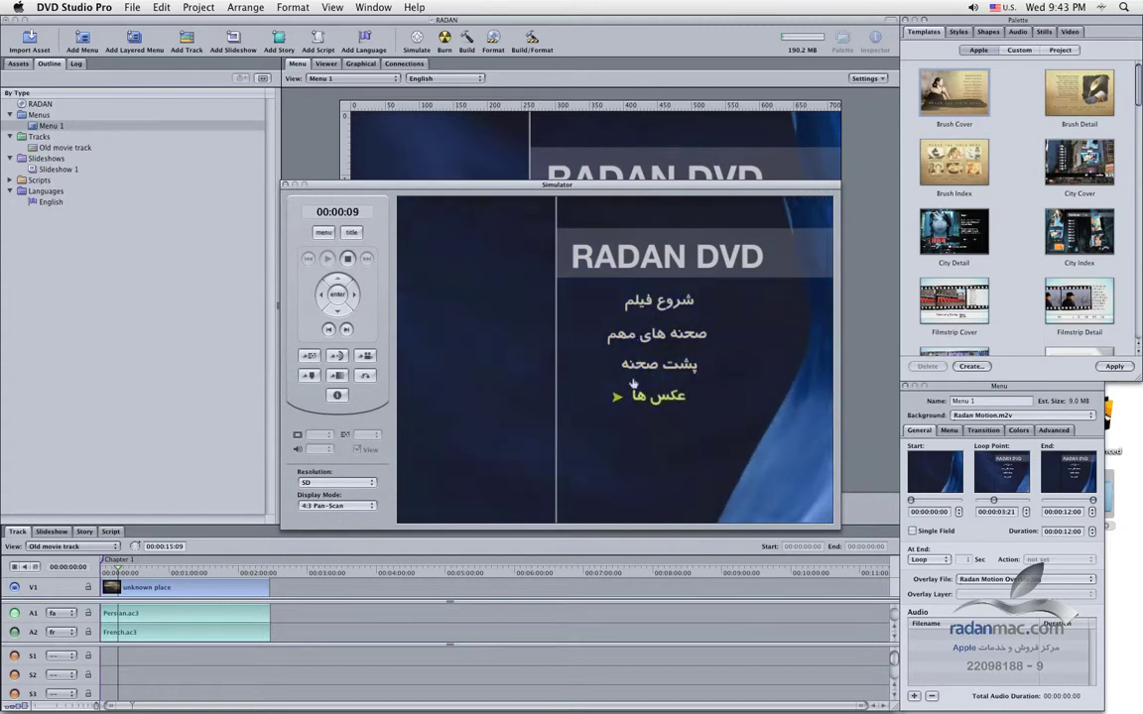
{"action": "left_click", "coordinate": [682, 297]}
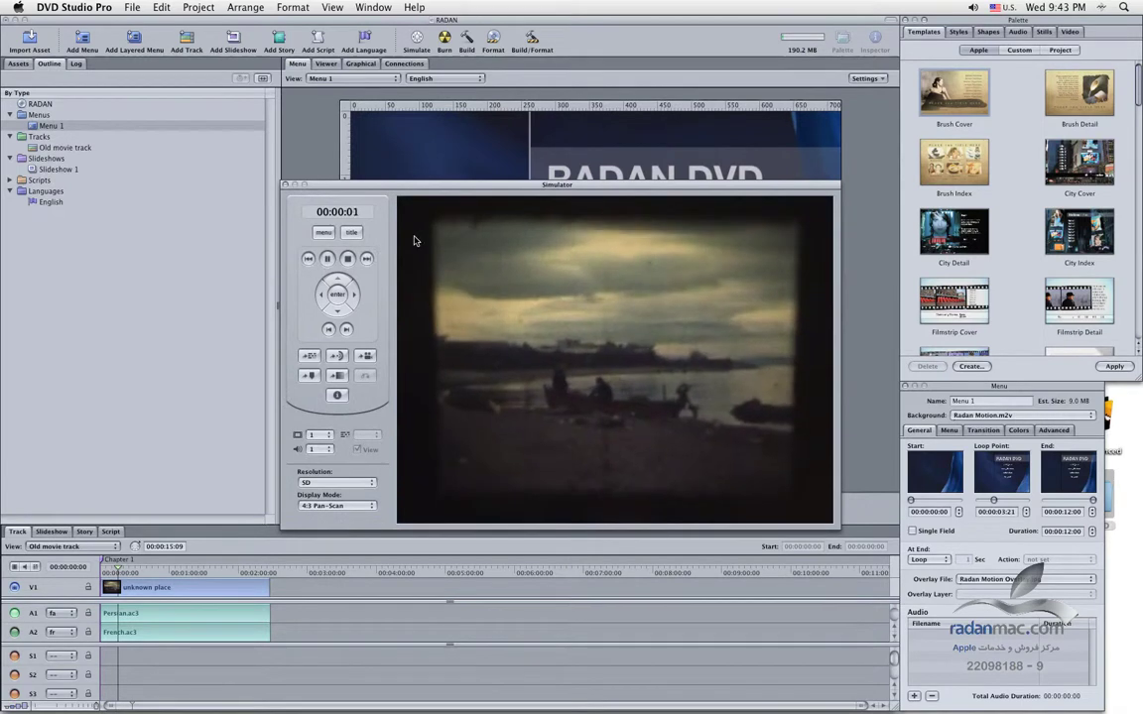
{"action": "left_click", "coordinate": [286, 186]}
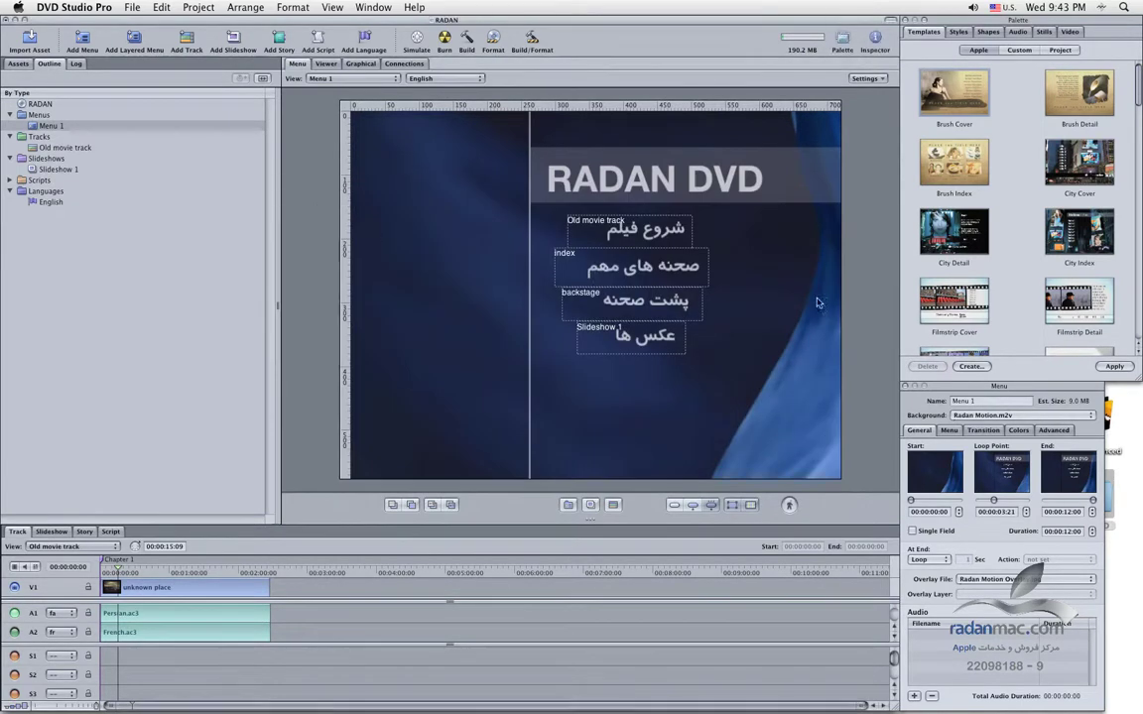